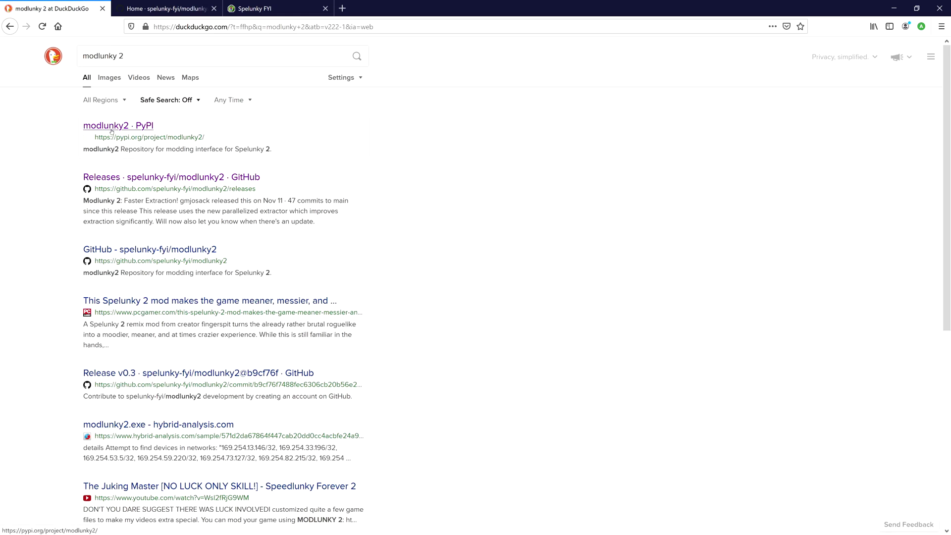
Open the spelunky-fyi/modlunky2 releases page on GitHub and download modlunky2.exe from the 0.6.2 release
left_click(114, 129)
left_click(400, 268)
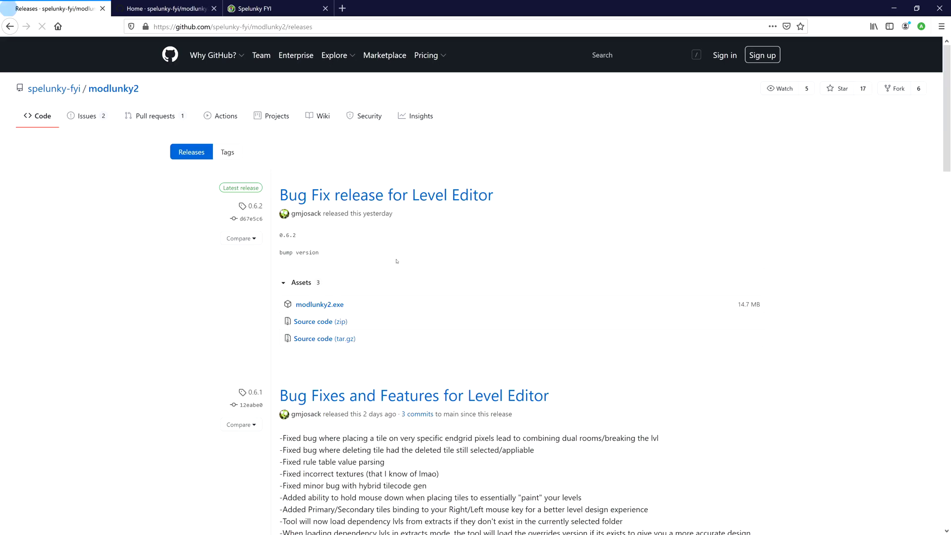
left_click(320, 304)
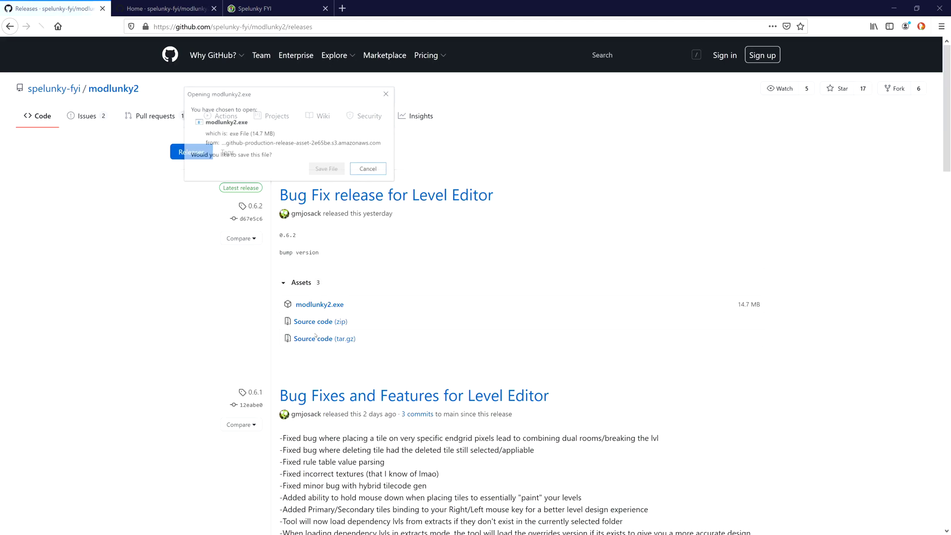
left_click(327, 170)
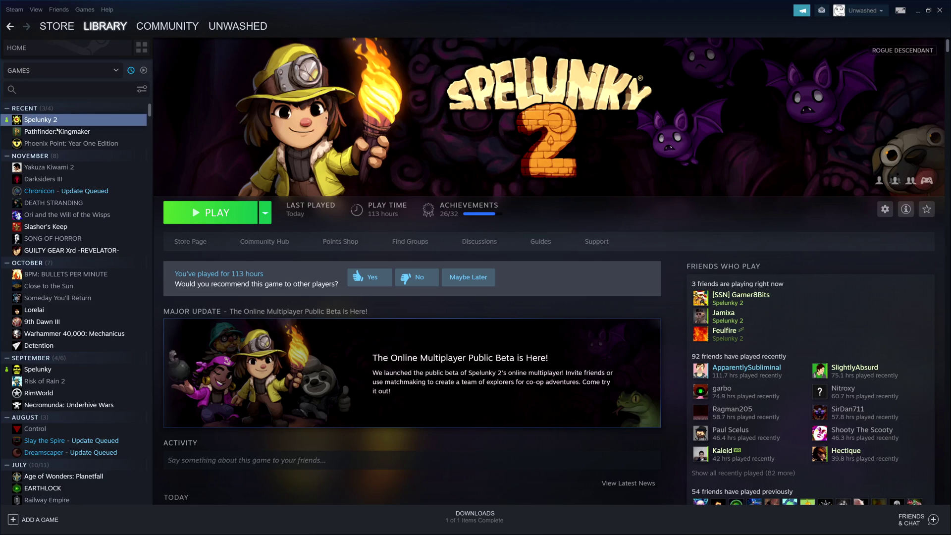
Switch to Steam, browse Spelunky 2's local files, and paste modlunky2.exe into the game's installation folder
right_click(40, 121)
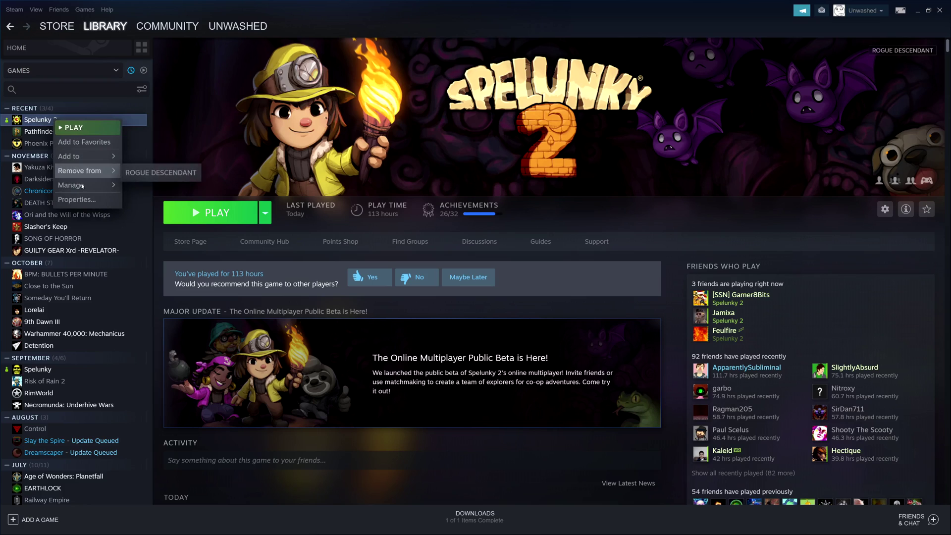
mouse_move(84, 185)
left_click(149, 202)
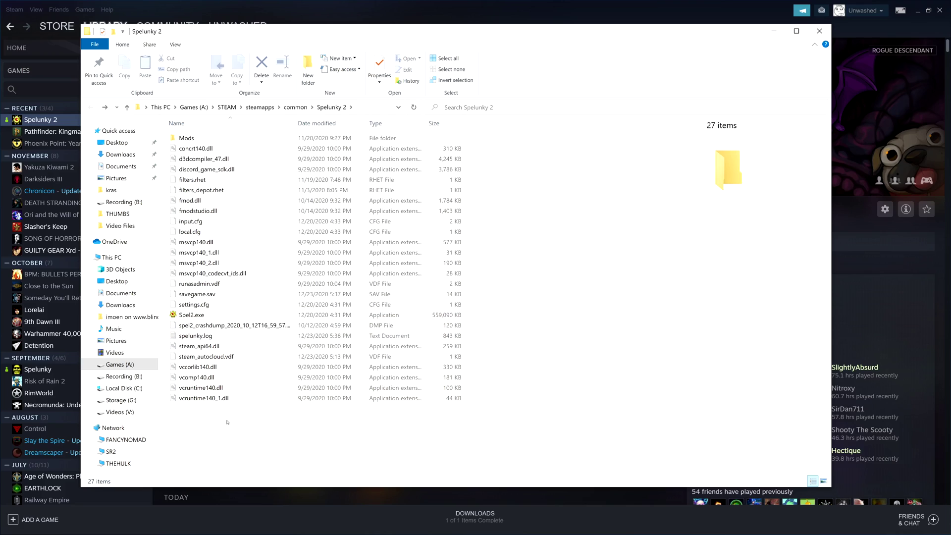
key("ctrl+v")
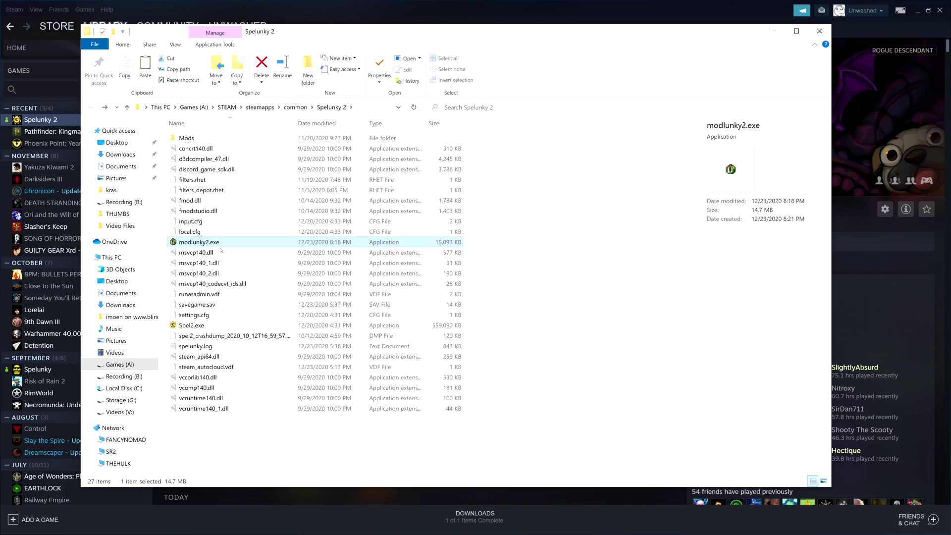
Point out Spel2.exe, savegame.sav and the Mods folder in the Spelunky 2 folder
left_click(208, 325)
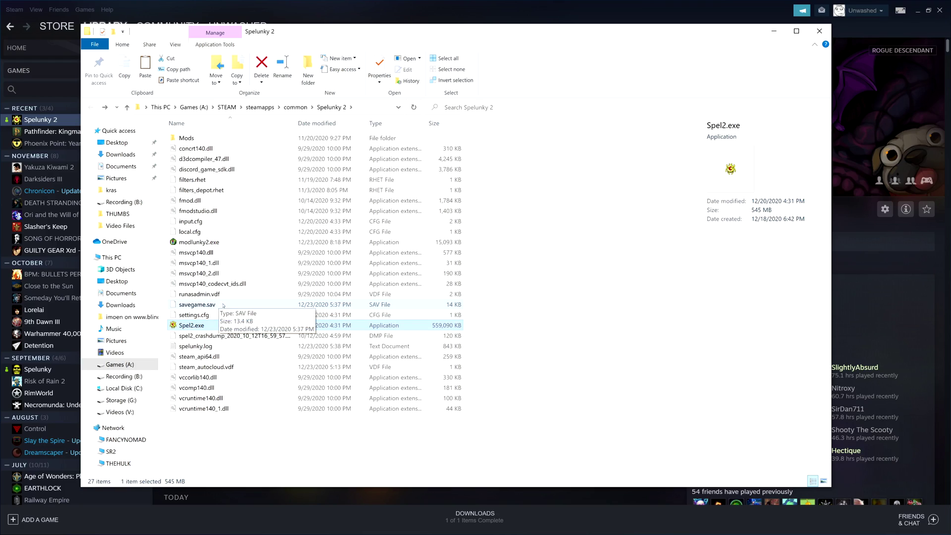
left_click(223, 306, "ctrl")
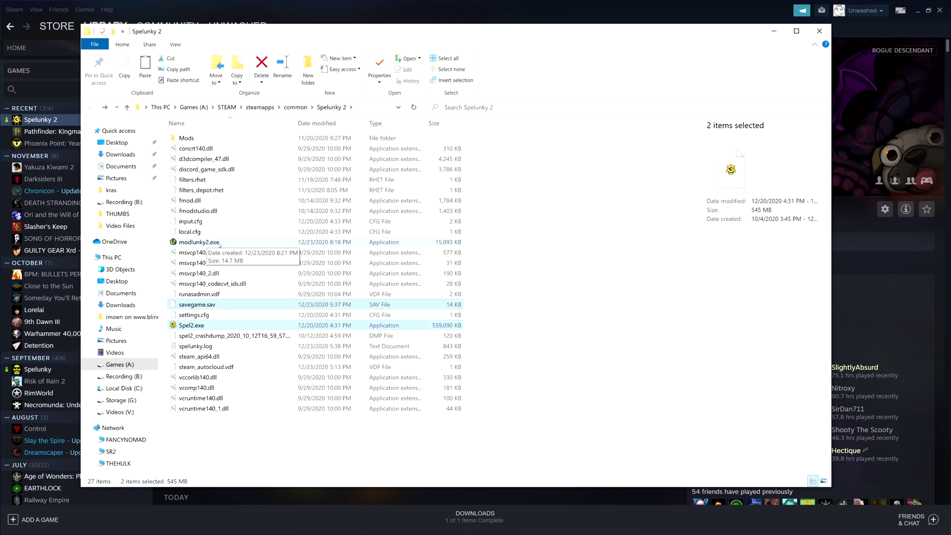
left_click(192, 139)
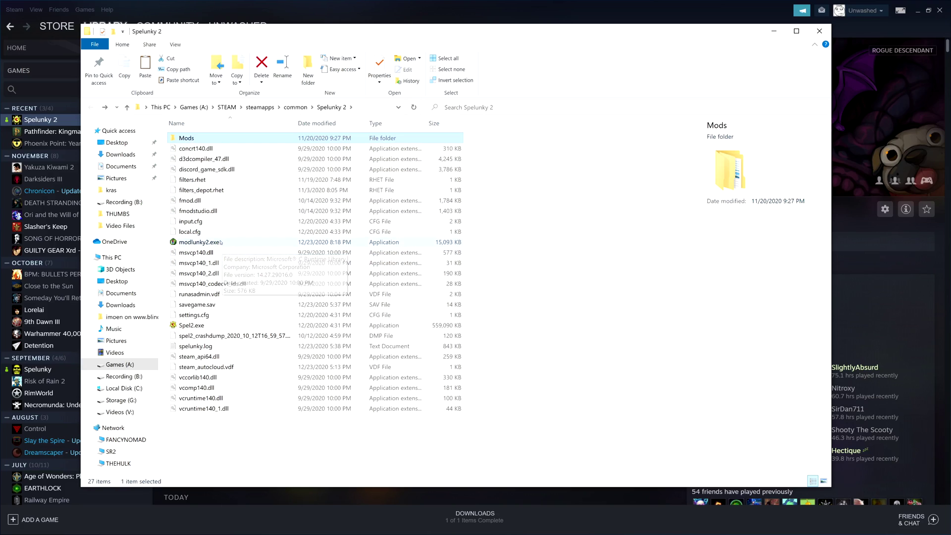
Launch modlunky2.exe from the Spelunky 2 folder, allowing it to run despite the SmartScreen block
double_click(198, 242)
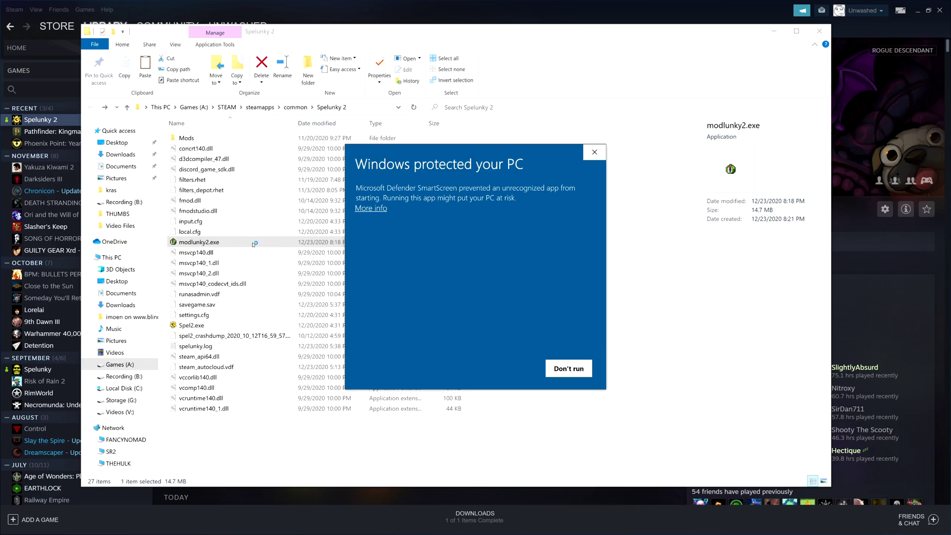
left_click(378, 210)
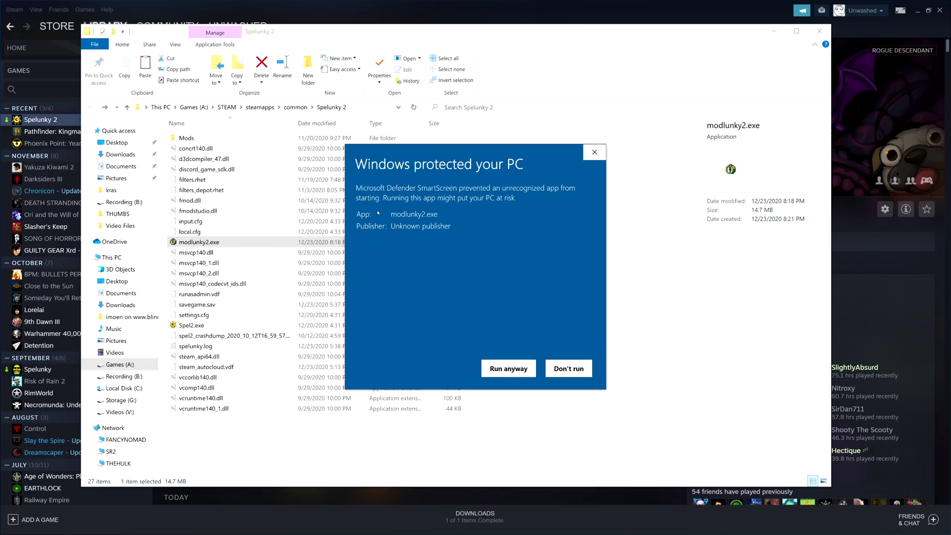
left_click(509, 366)
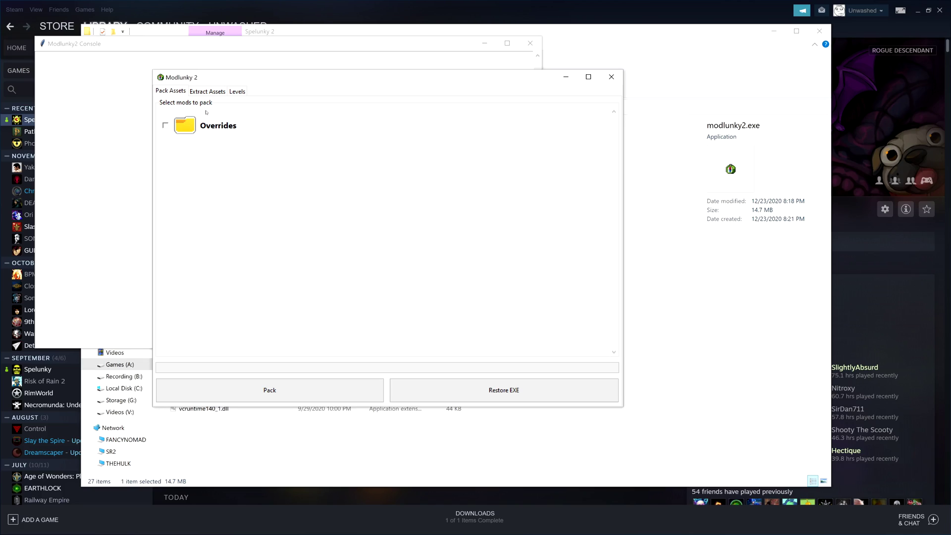
Choose Spel2.exe as the executable for asset extraction in Modlunky 2 and move its window clear of the console
left_click(208, 92)
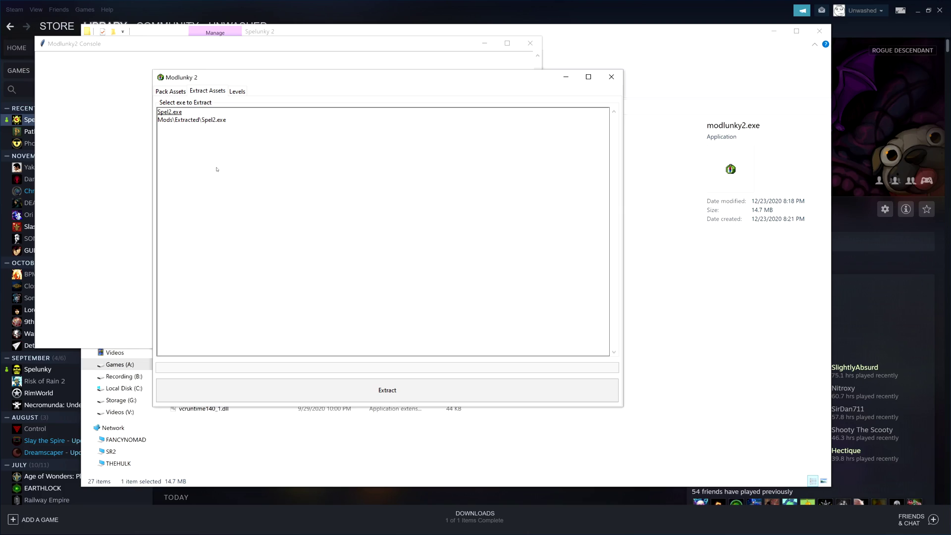
left_click(179, 114)
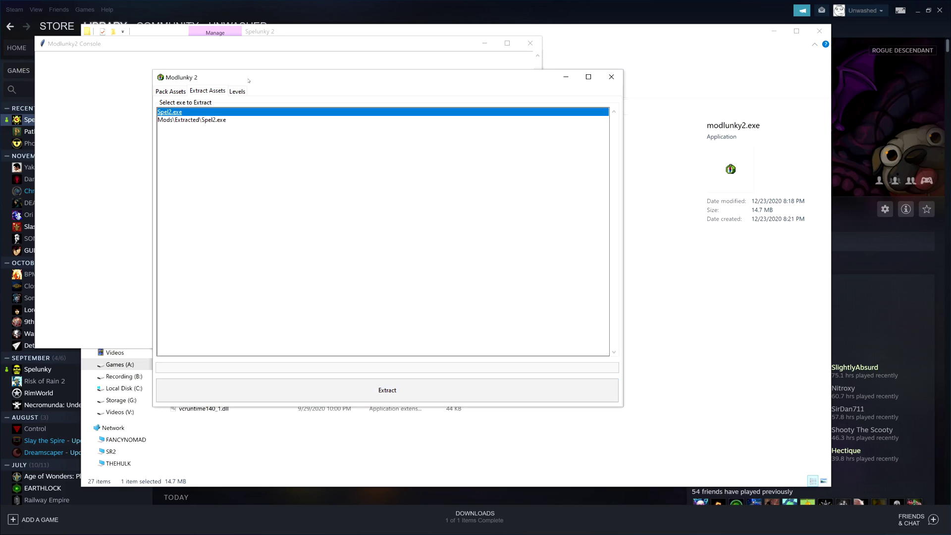
left_click_drag(246, 80, 392, 109)
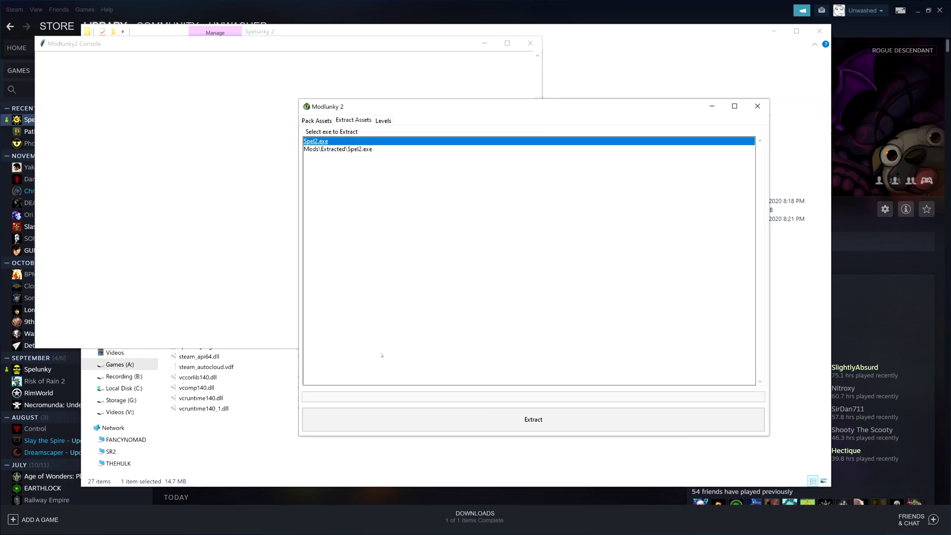
Switch to File Explorer and look through the extracted images in Mods\Extracted\Data\Textures
key("alt+Tab")
left_click(187, 138)
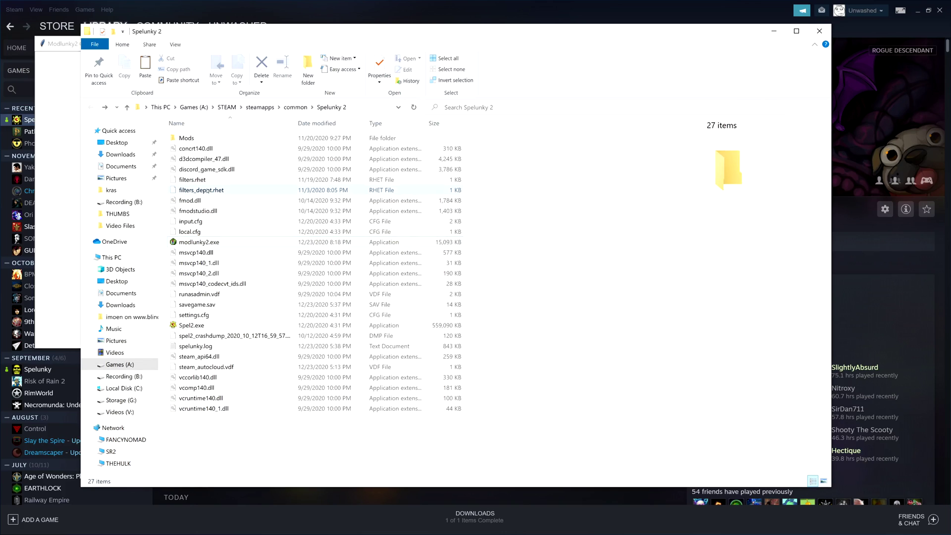
double_click(186, 140)
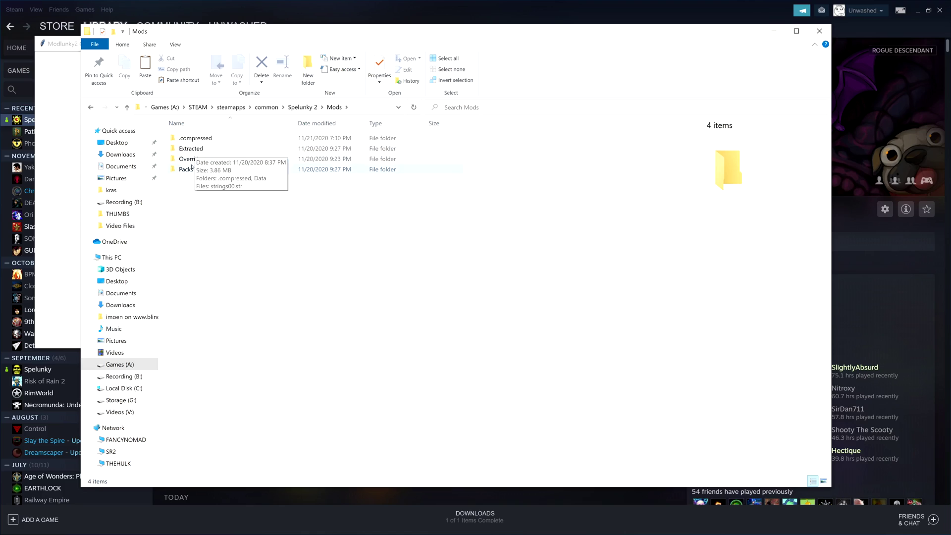
double_click(193, 149)
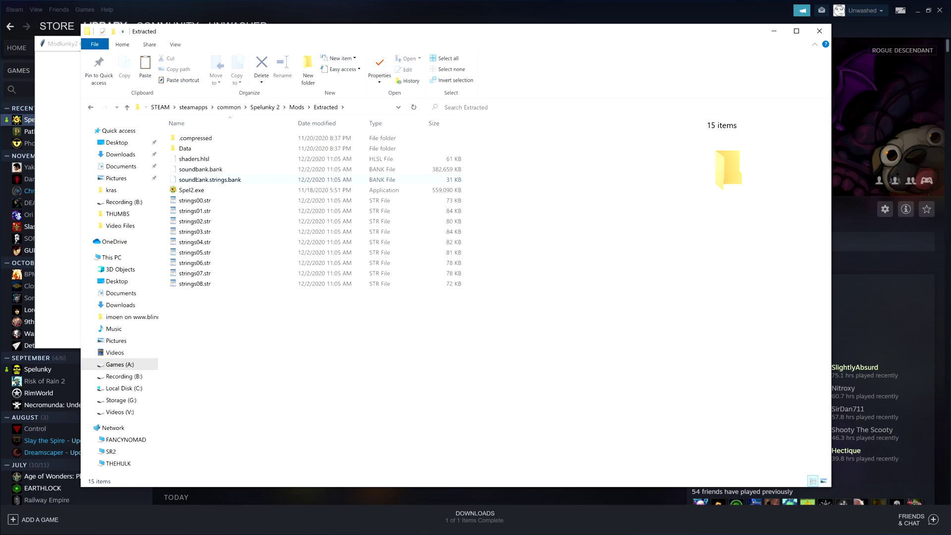
double_click(205, 148)
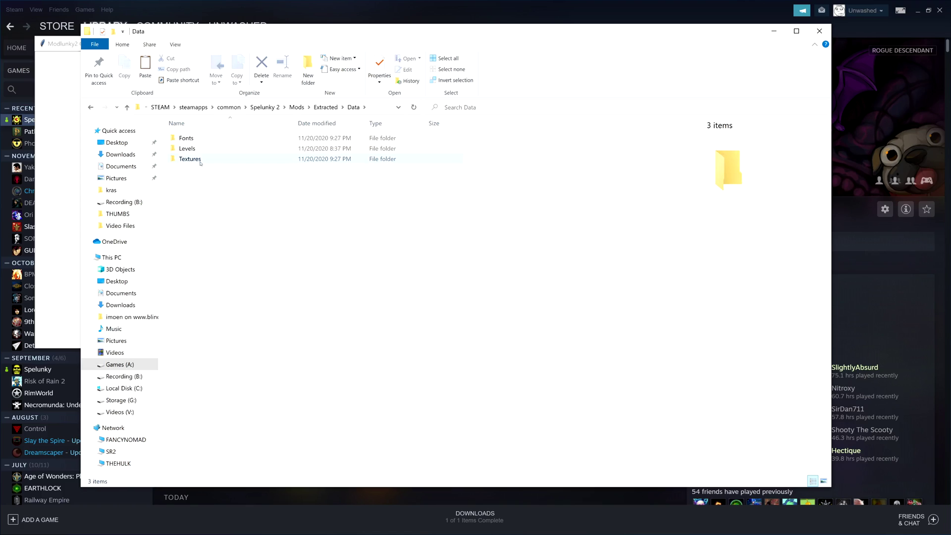
double_click(200, 161)
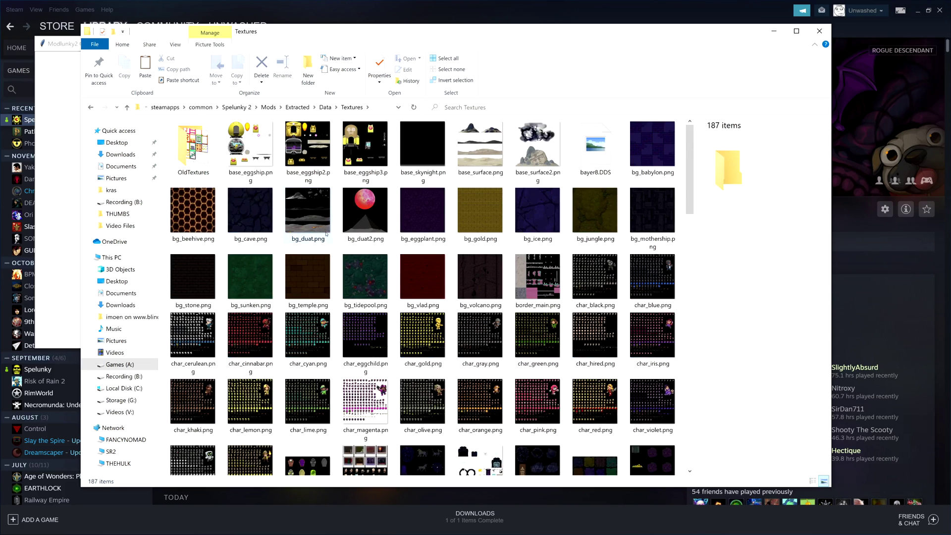
scroll(327, 233, "down", 3)
scroll(347, 248, "up", 3)
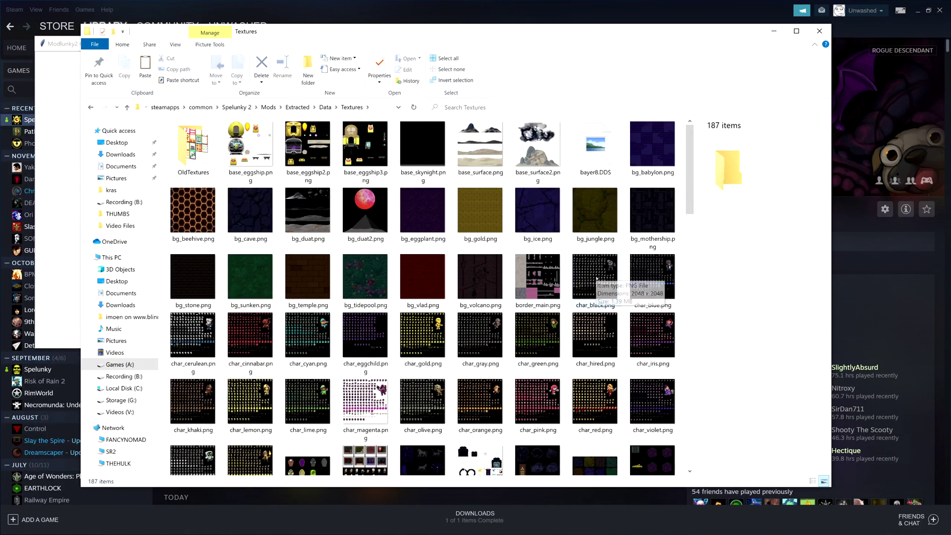
Browse the extracted background and character textures from bg_duat.png to char_cyan.png in Photos, and close the viewer
double_click(324, 199)
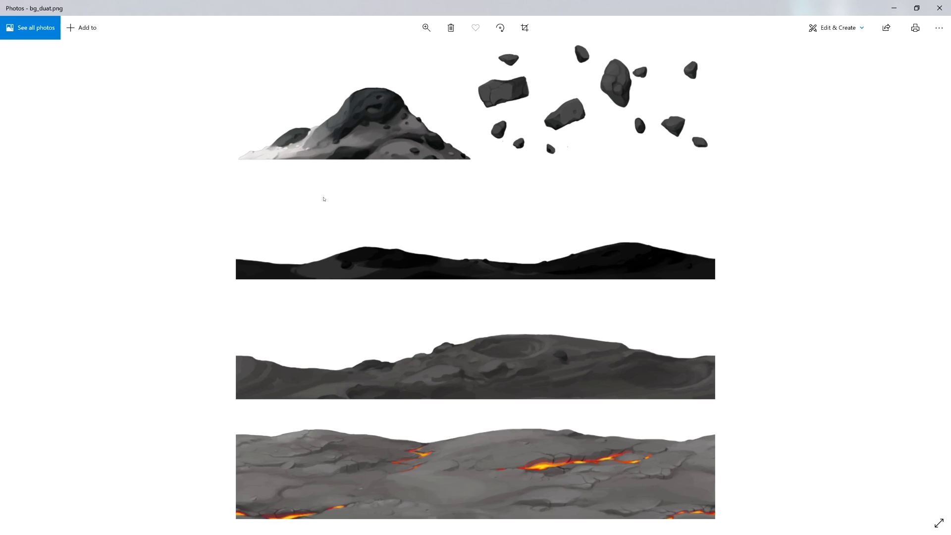
scroll(324, 199, "down", 2)
scroll(777, 271, "down", 4)
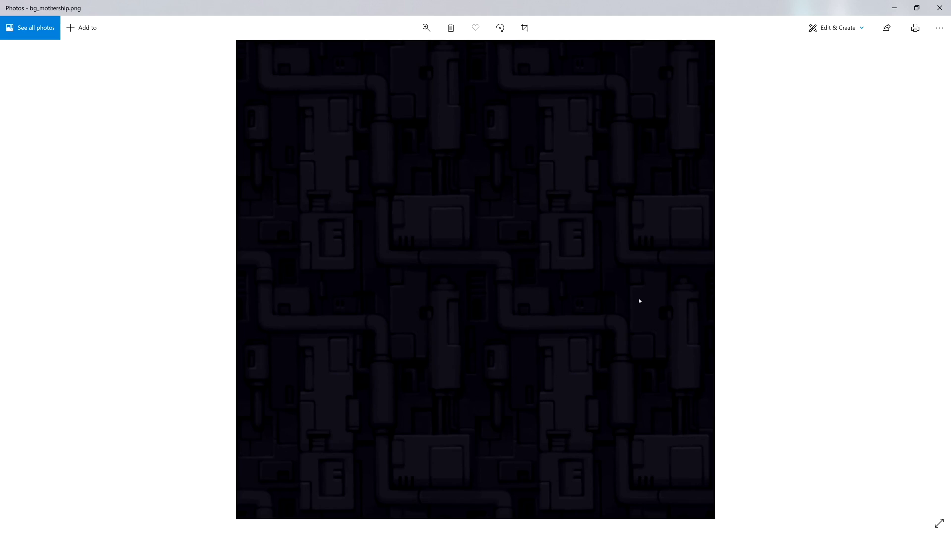
scroll(639, 300, "down", 3)
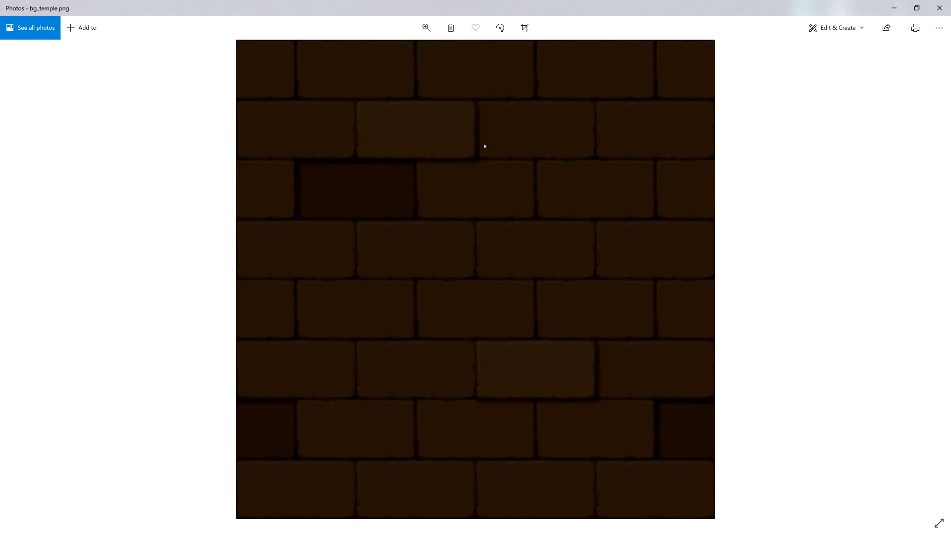
scroll(473, 389, "down", 1)
scroll(402, 369, "down", 1)
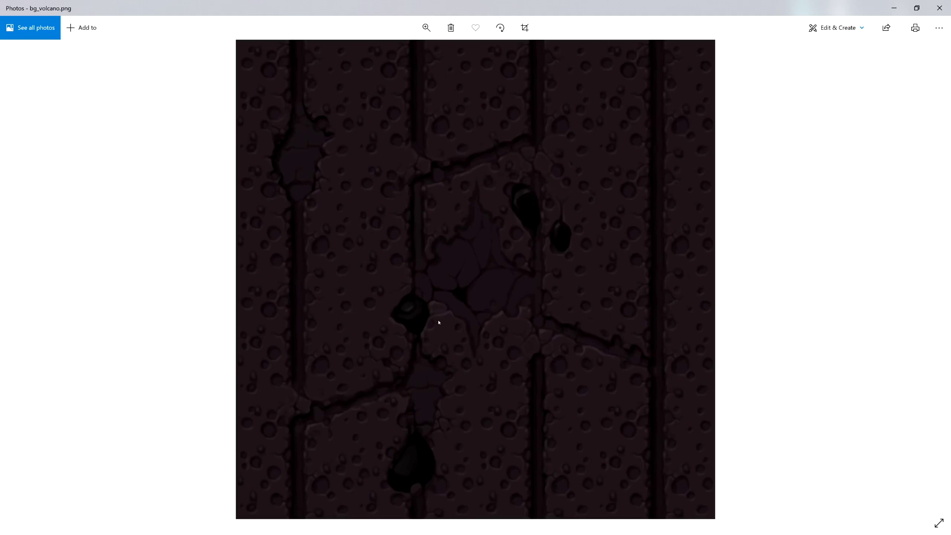
scroll(497, 302, "down", 4)
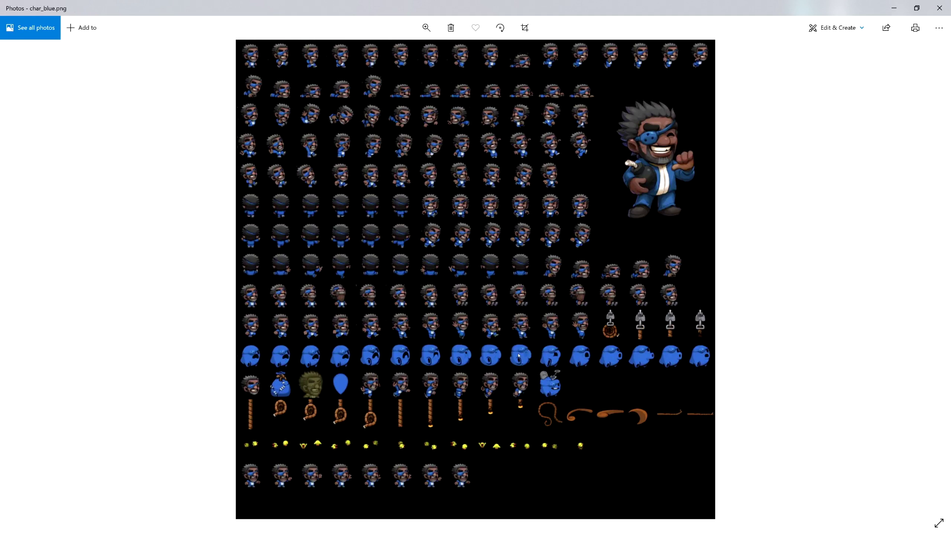
scroll(518, 356, "down", 1)
scroll(415, 227, "down", 1)
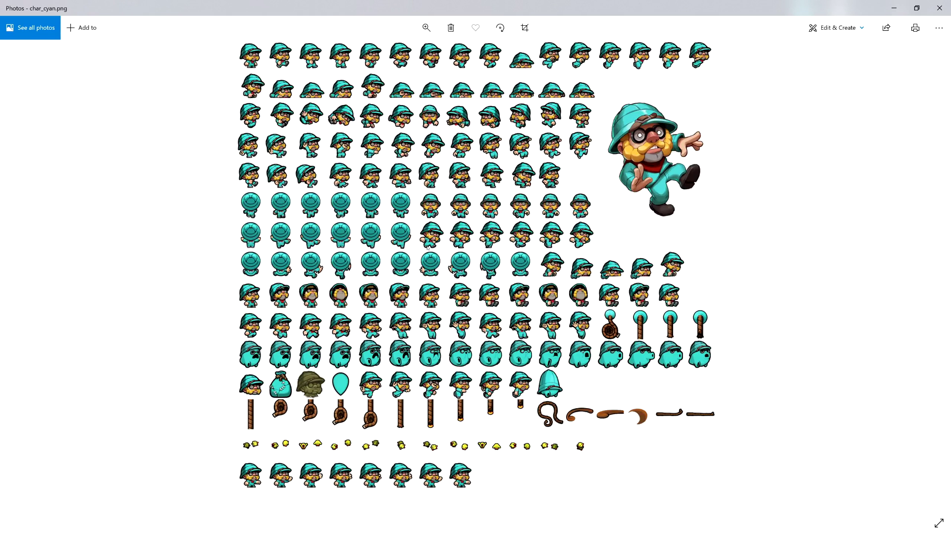
key("alt+F4")
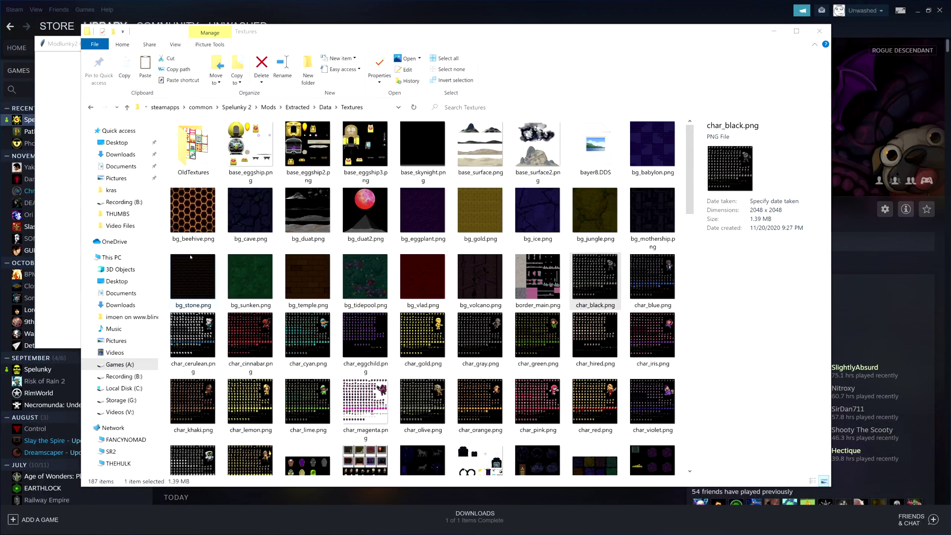
Locate char_black.png among the extracted textures and view the edited char_black.png in the spelunky 2 modding folder
left_click(369, 342)
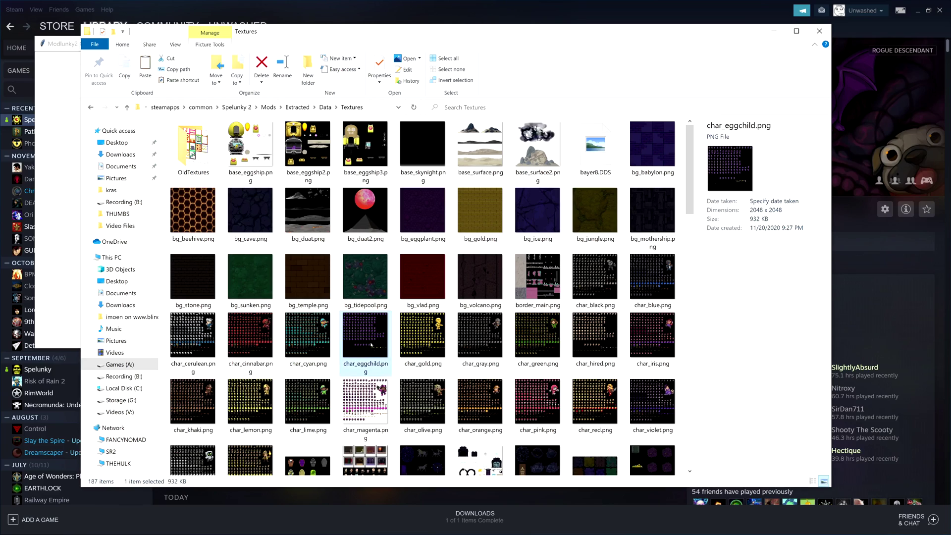
type("char_b")
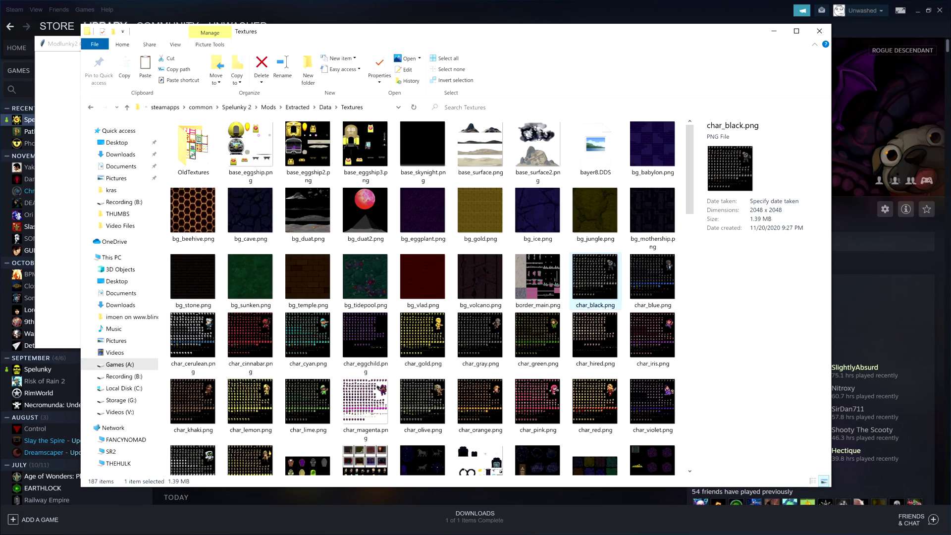
key("alt+Tab")
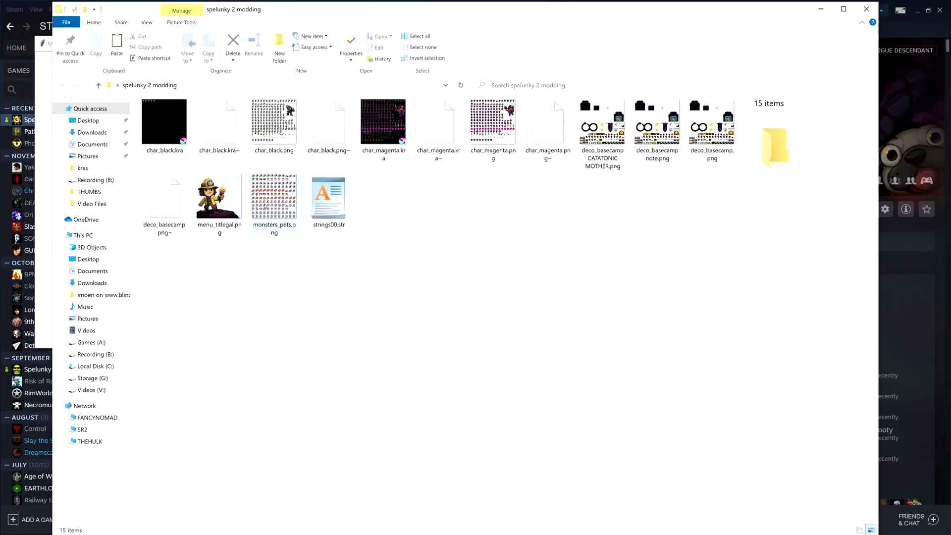
double_click(274, 123)
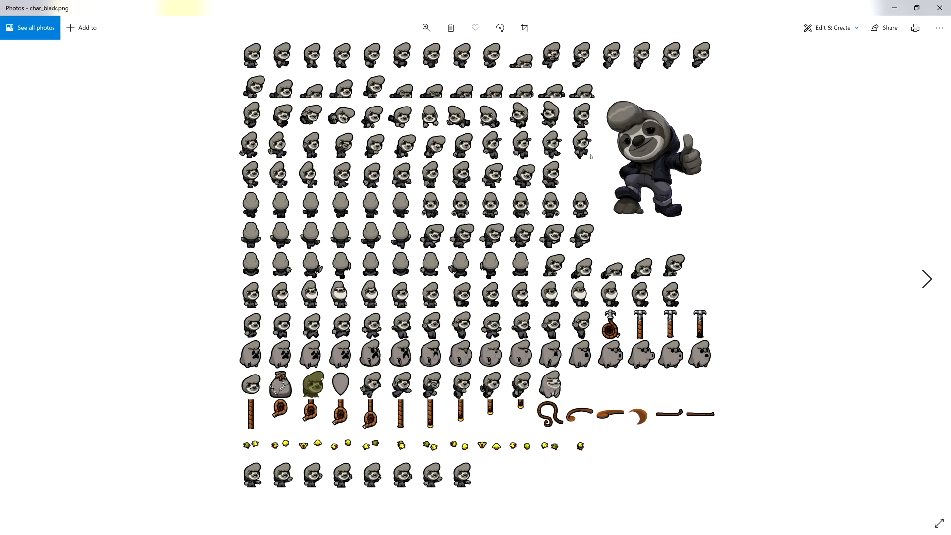
Return to the spelunky 2 modding folder and view char_magenta.png in Photos
key("alt+Tab")
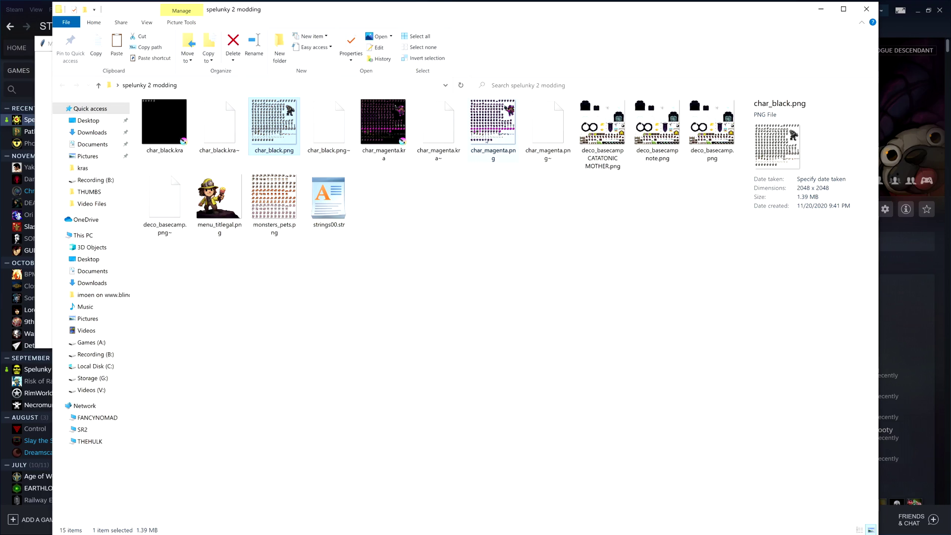
left_click(485, 163)
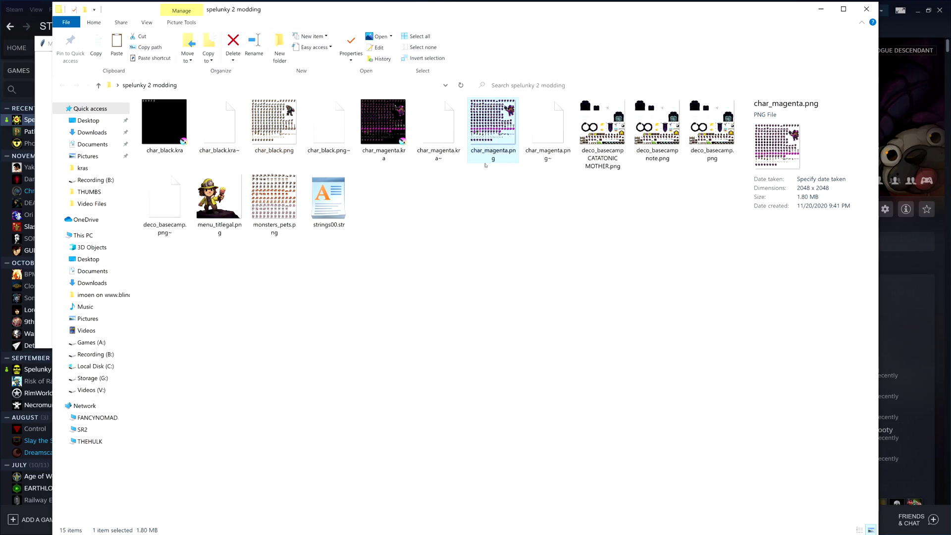
double_click(488, 132)
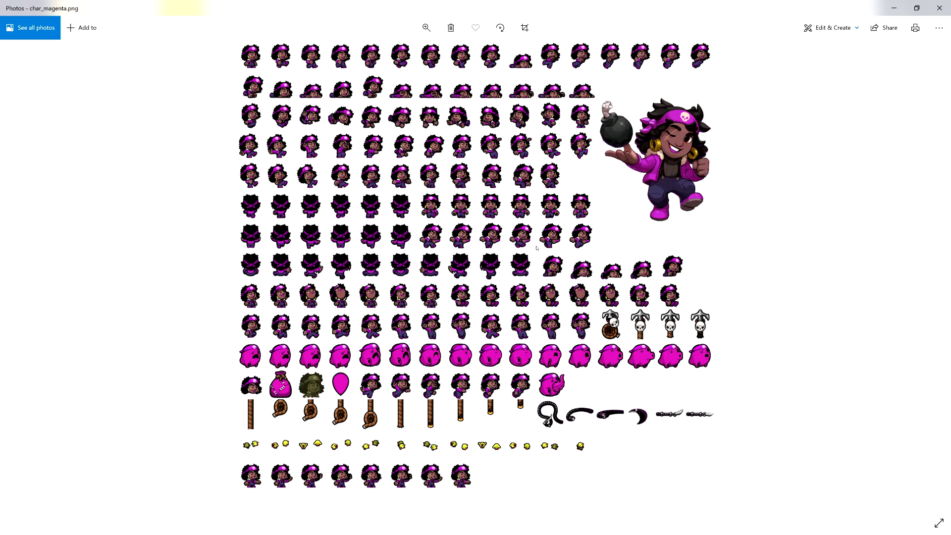
Close the image viewer, open the Mods\Overrides folder of Spelunky 2, and select strings00.str to inspect it
key("alt+F4")
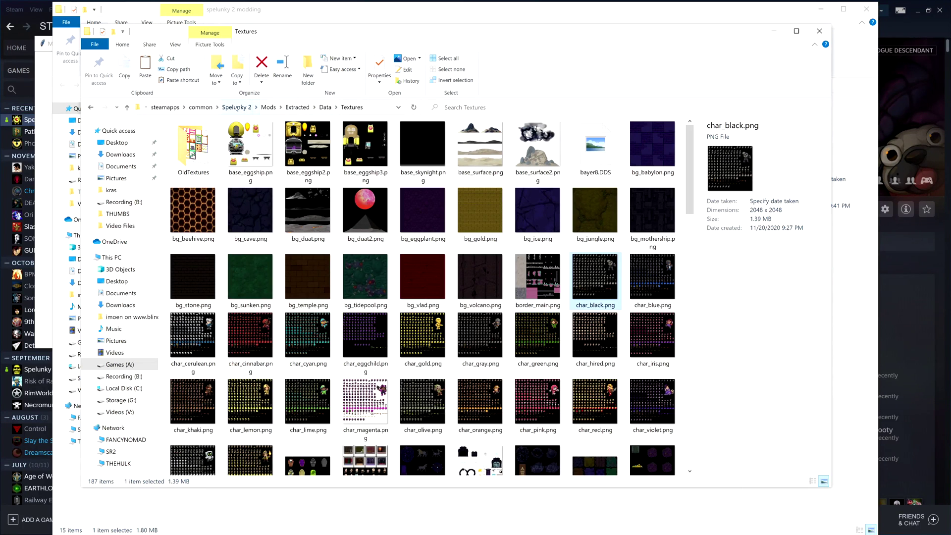
left_click(237, 108)
double_click(192, 137)
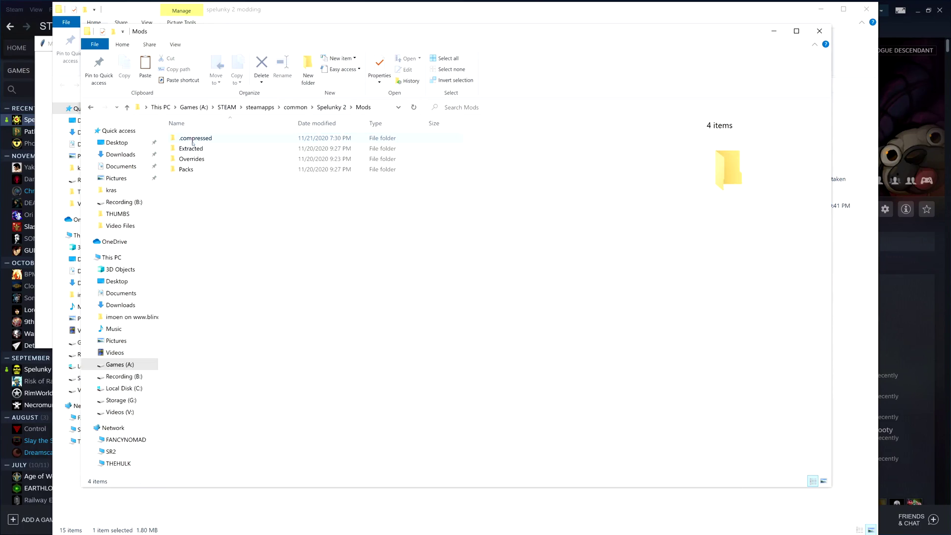
left_click(196, 160)
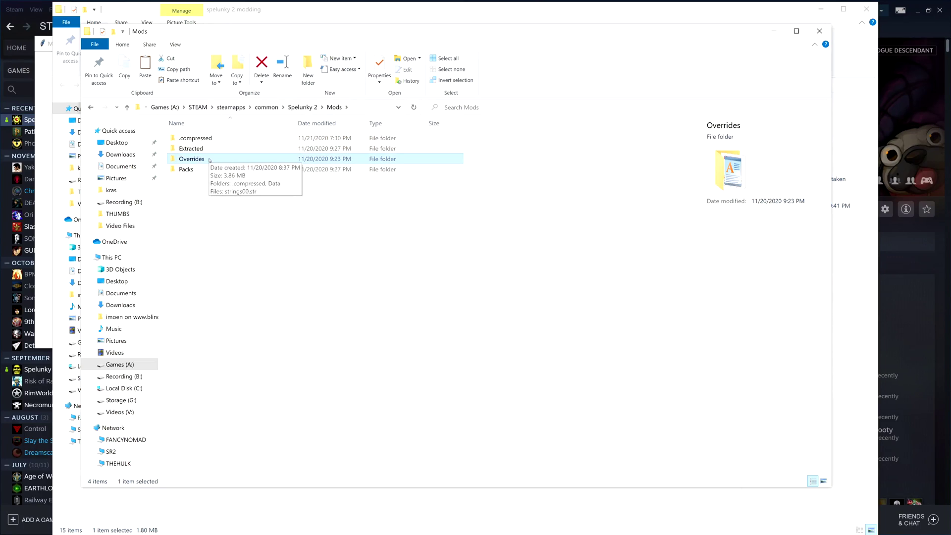
double_click(211, 159)
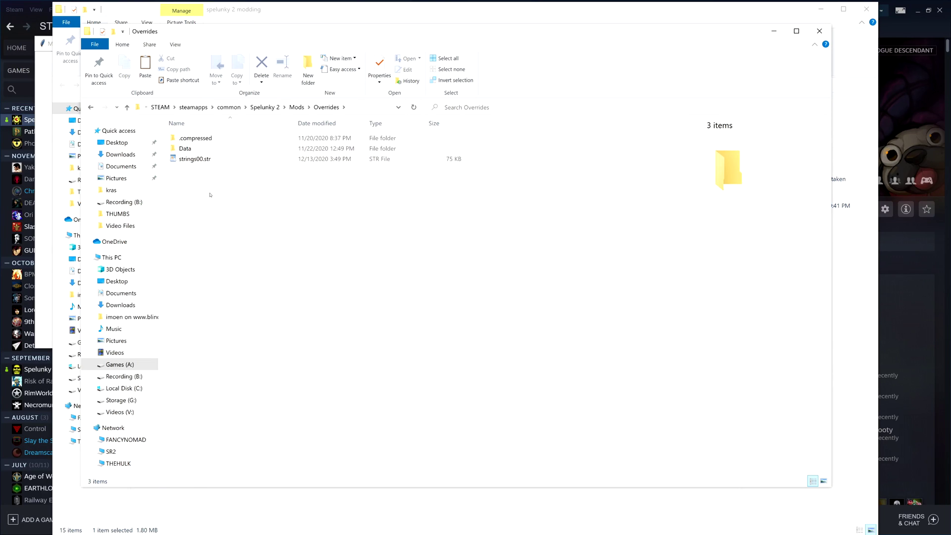
left_click(202, 162)
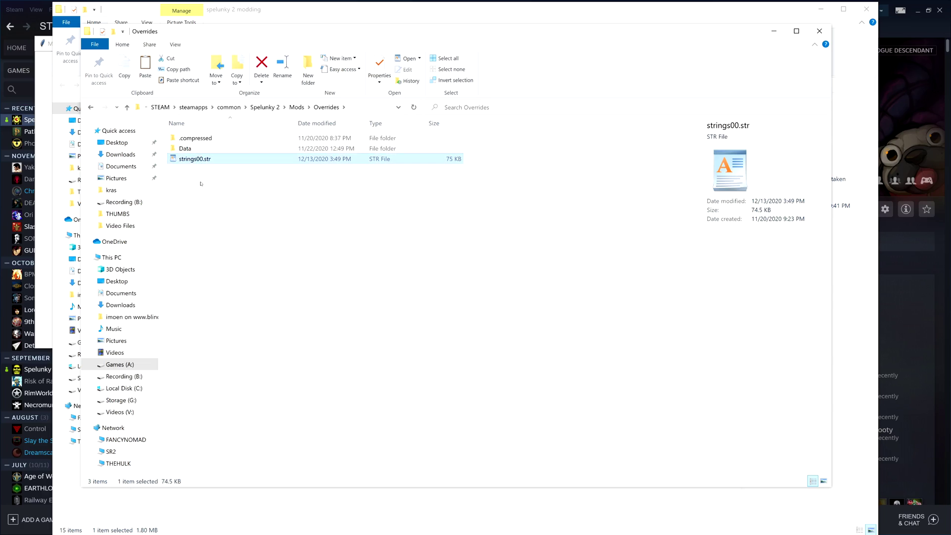
Open the Data\Textures folder inside Overrides, view char_magenta.png in Photos, and close the viewer
double_click(185, 148)
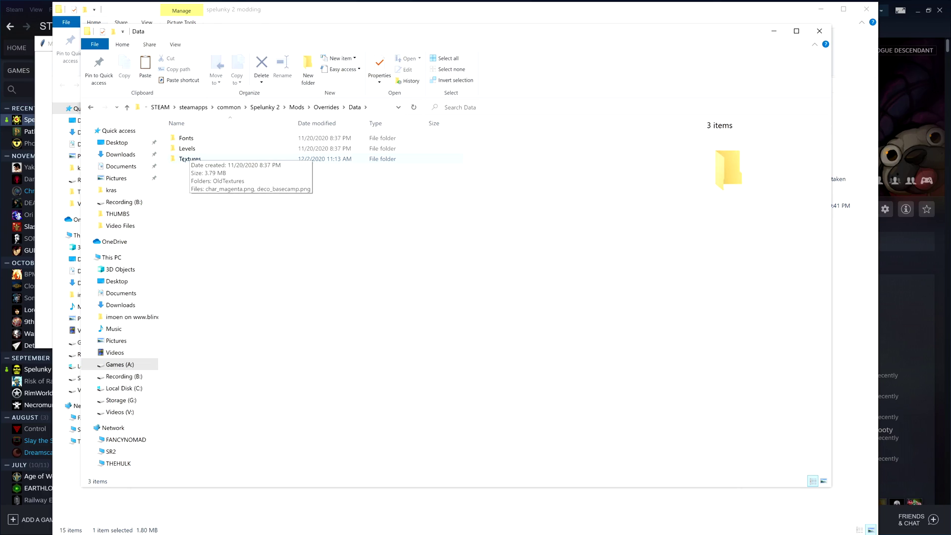
double_click(185, 159)
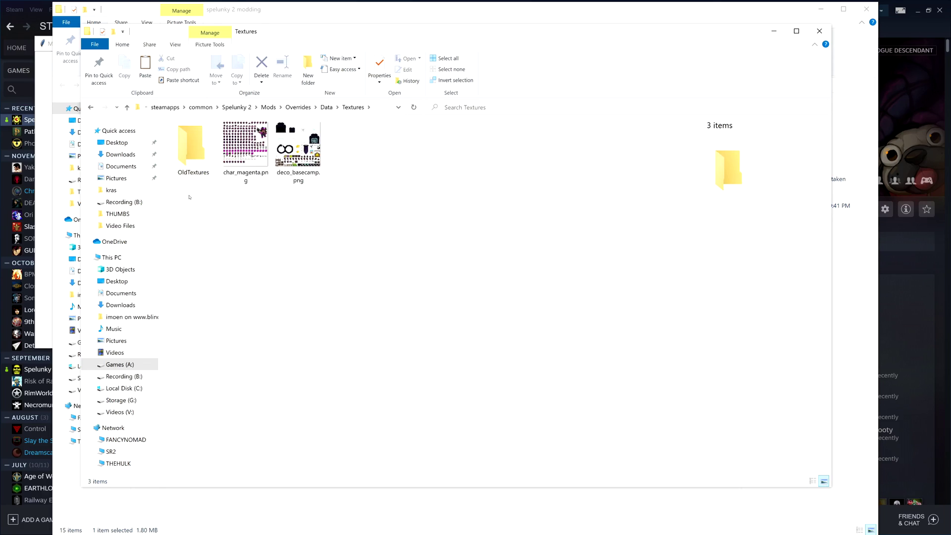
left_click(245, 171)
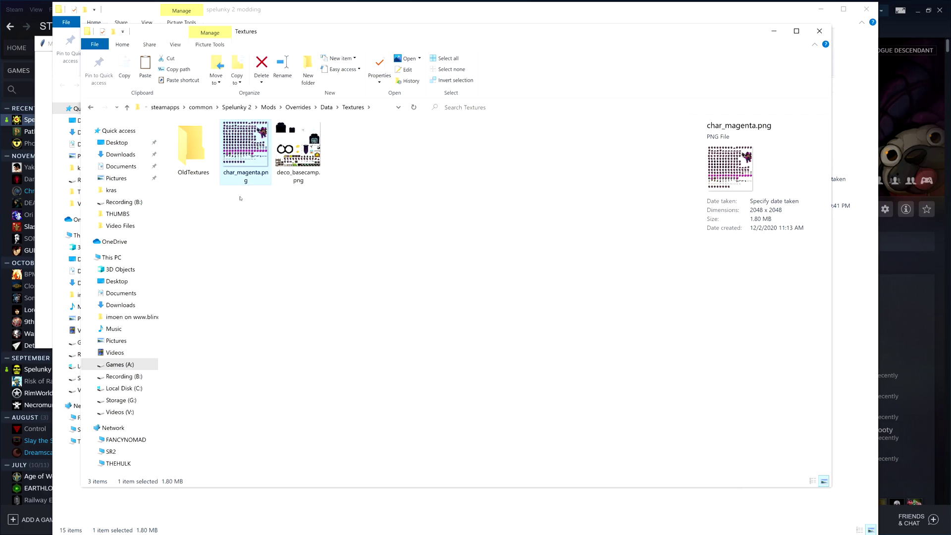
key("Return")
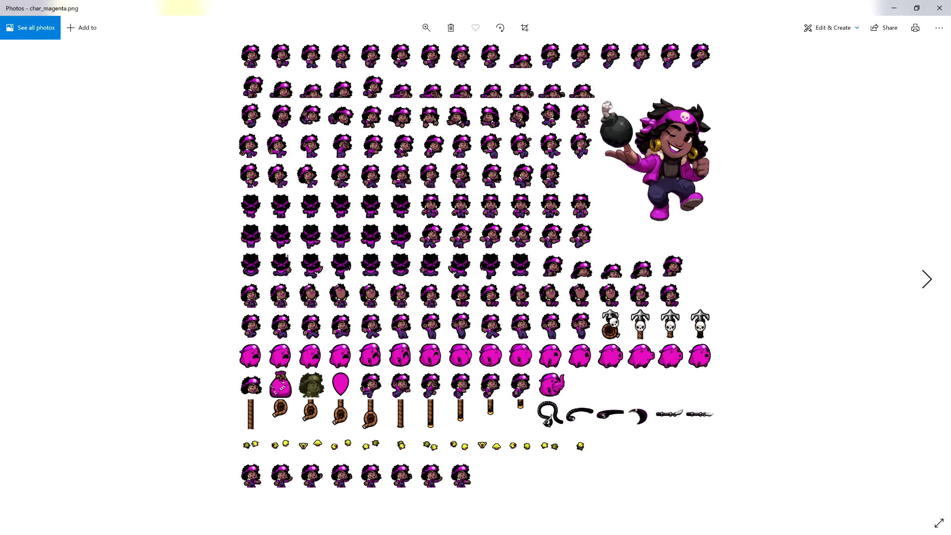
left_click(940, 8)
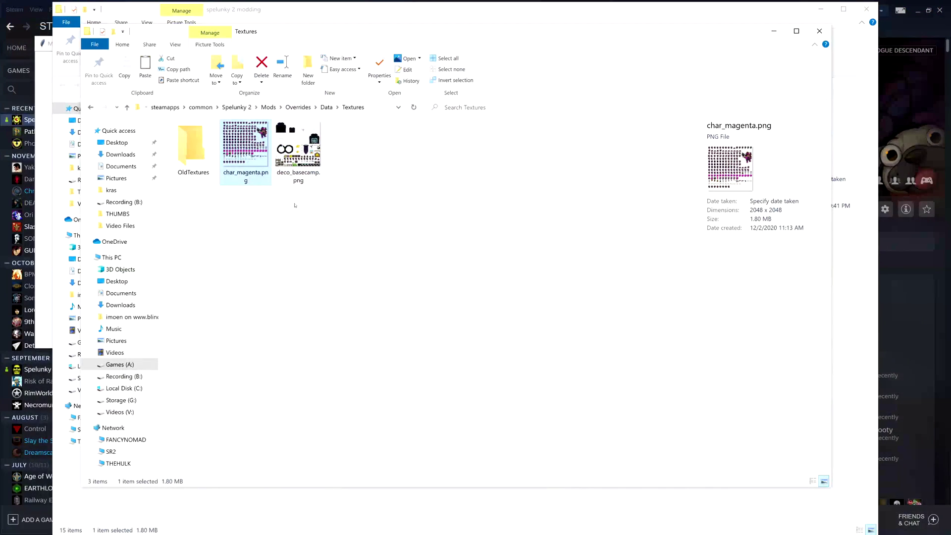
Go back up to the Overrides folder, switch to Modlunky 2, and pack the Overrides mod into the game
left_click(326, 107)
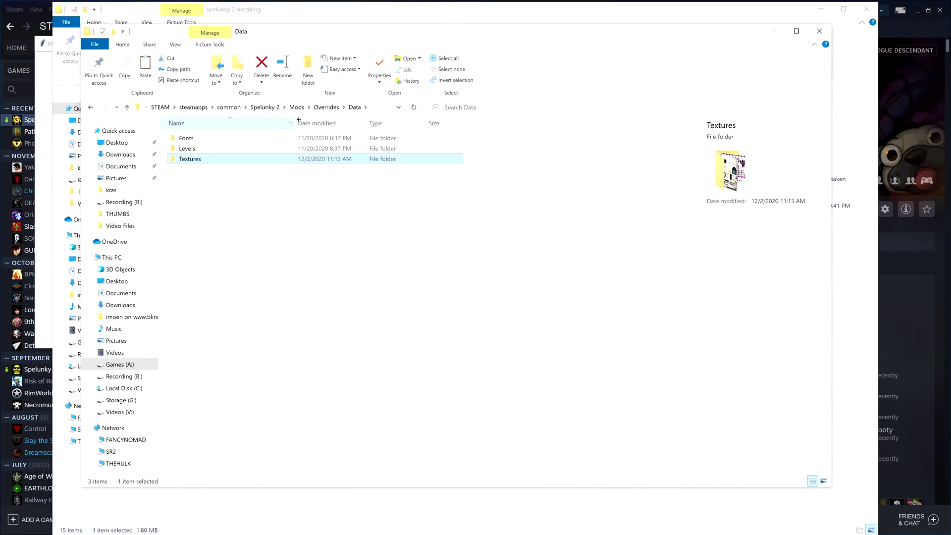
key("alt+Up")
key("Down")
left_click(212, 214)
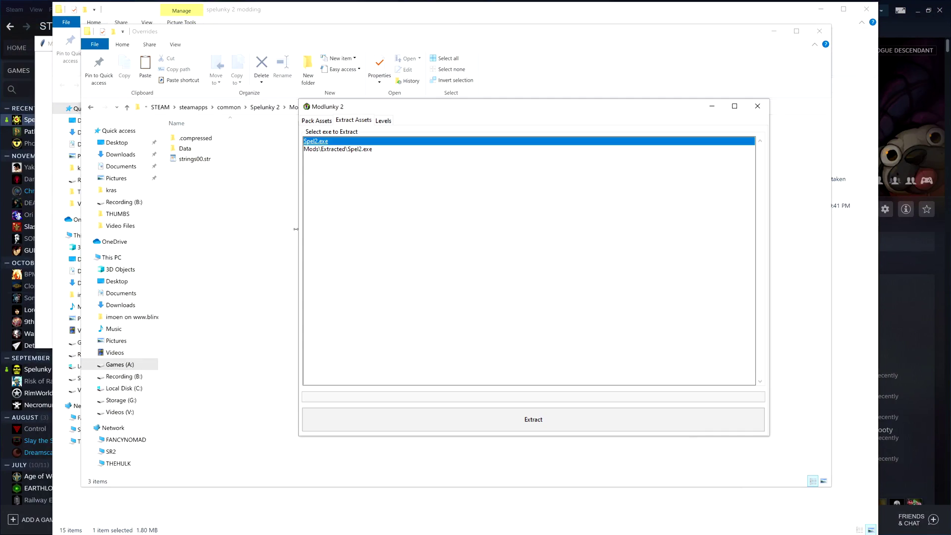
left_click(325, 120)
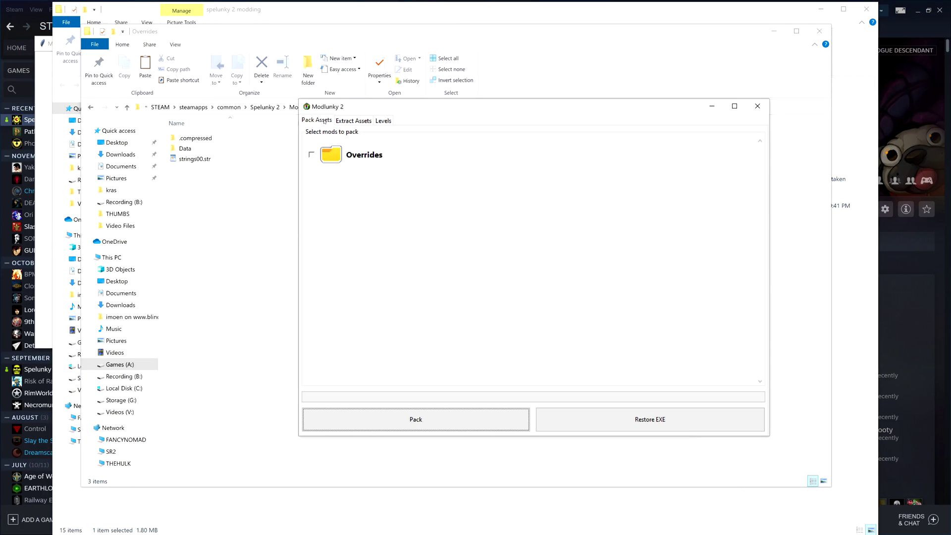
left_click(312, 155)
left_click(417, 421)
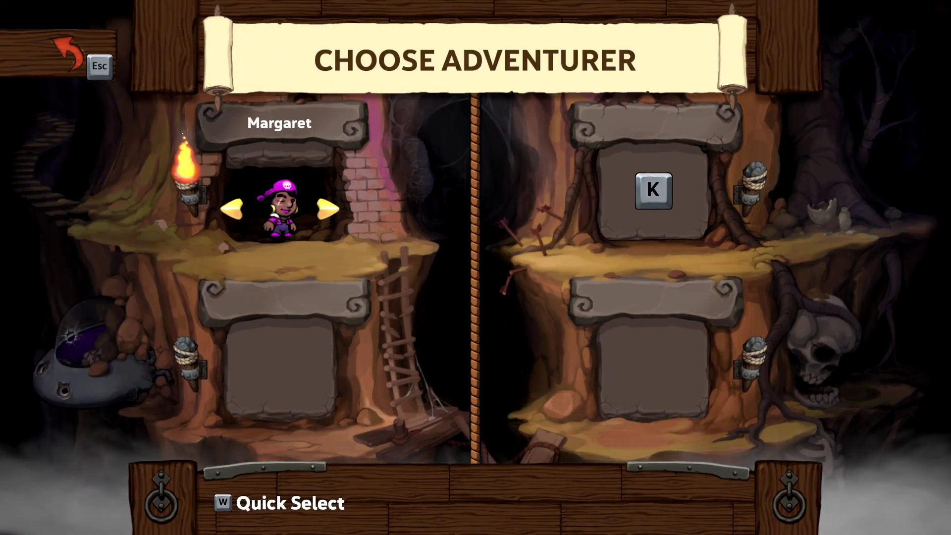
Choose Margaret as the adventurer in Spelunky 2 and move her around the base camp to check the modded character
key("space")
key("Return")
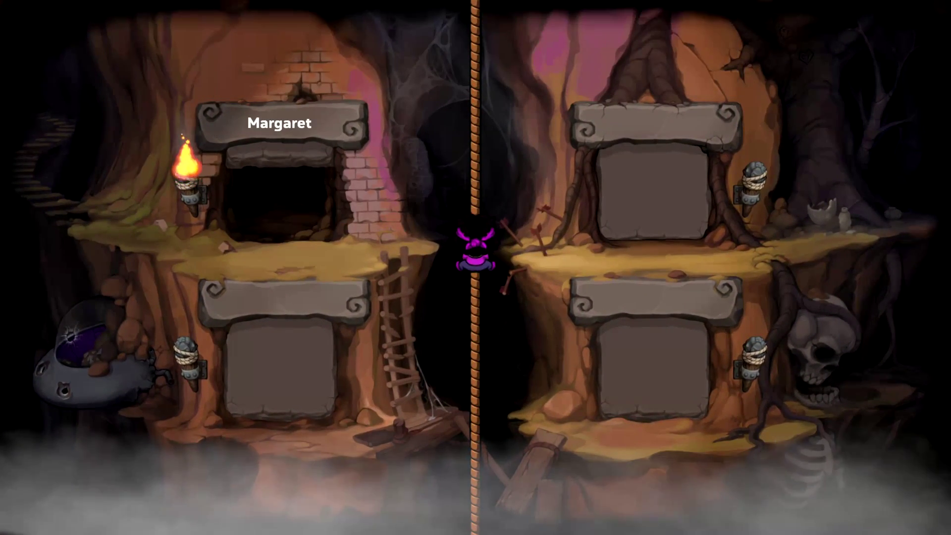
key("Left")
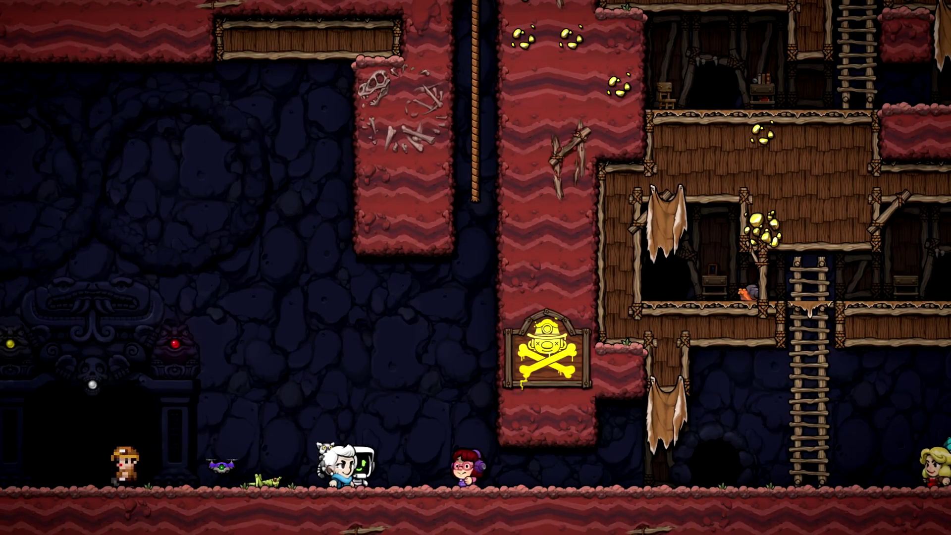
key("Left")
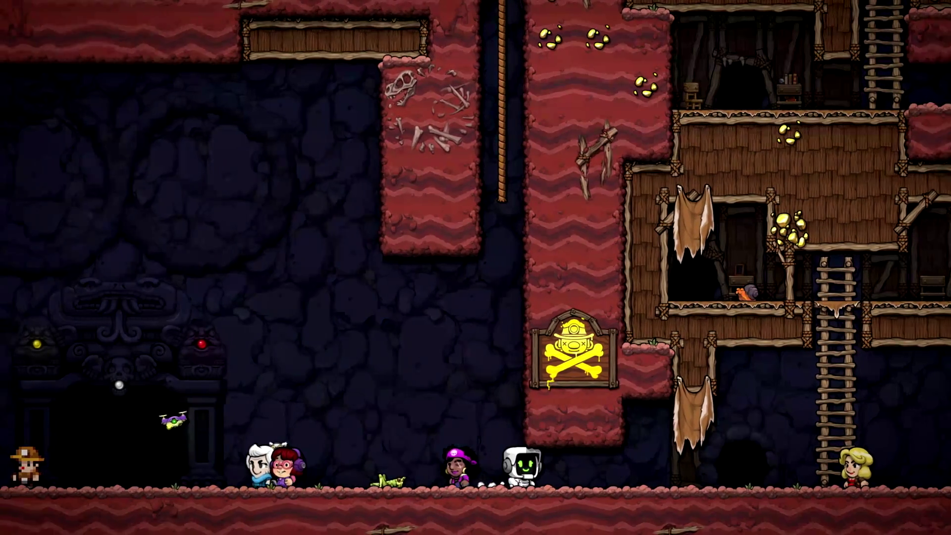
key("Left")
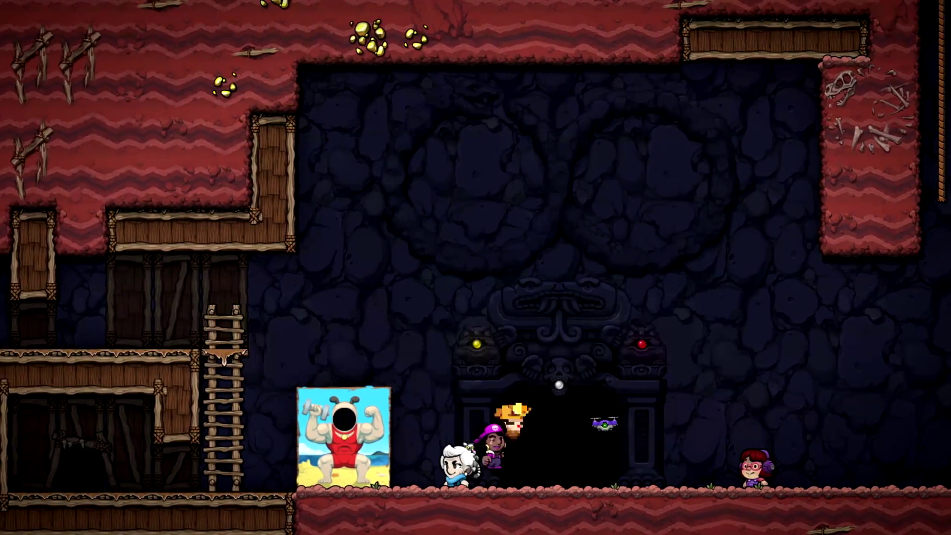
key("Right")
key("Right")
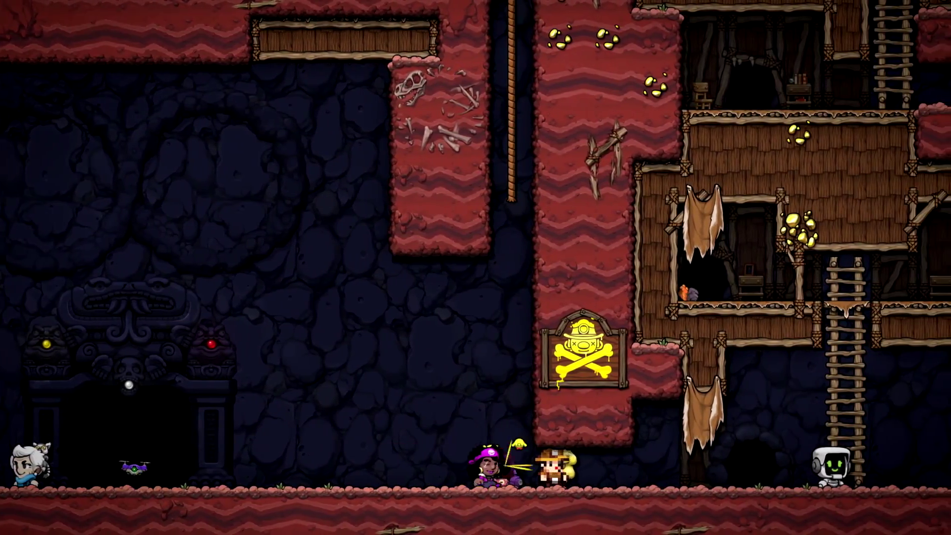
key("Left")
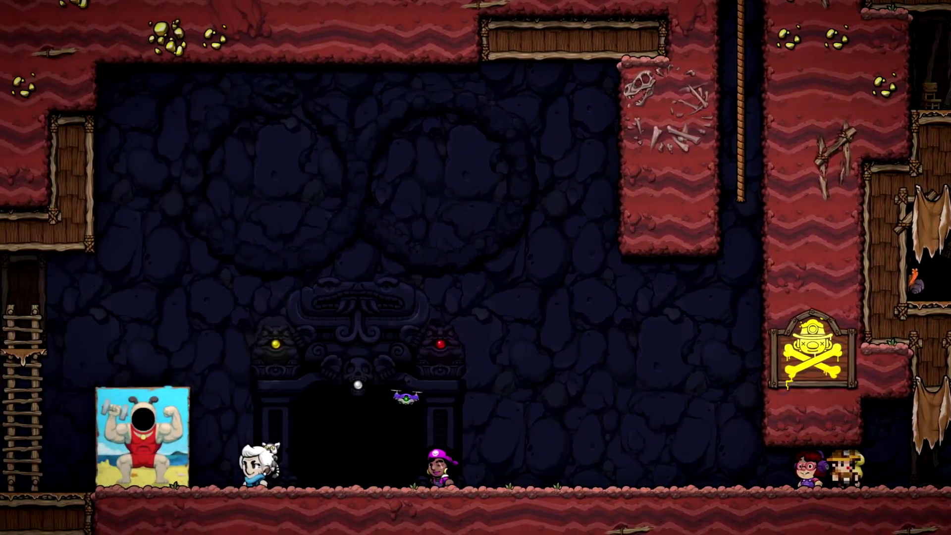
key("z")
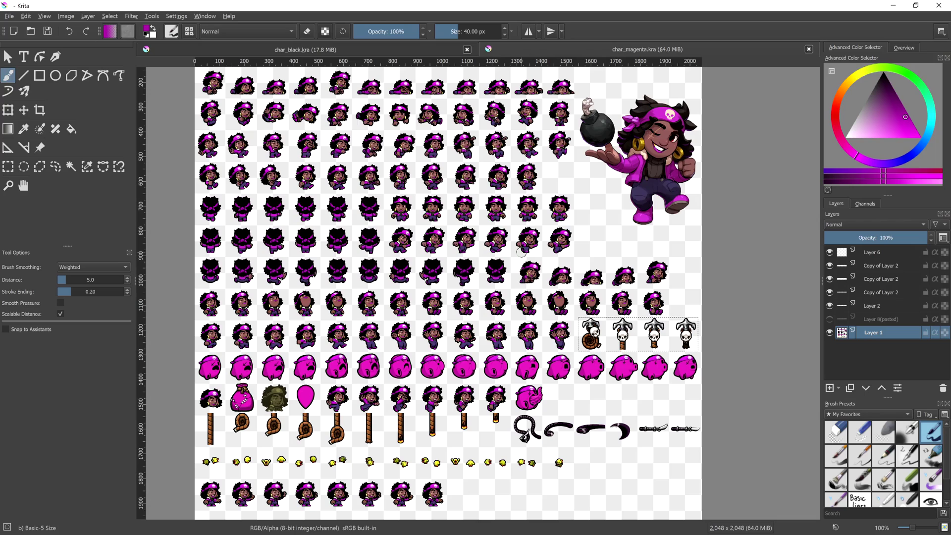
Examine the grappling-hook and skull sprites of char_magenta.kra in Krita, view char_black.kra, and leave Krita
scroll(646, 352, "up", 5)
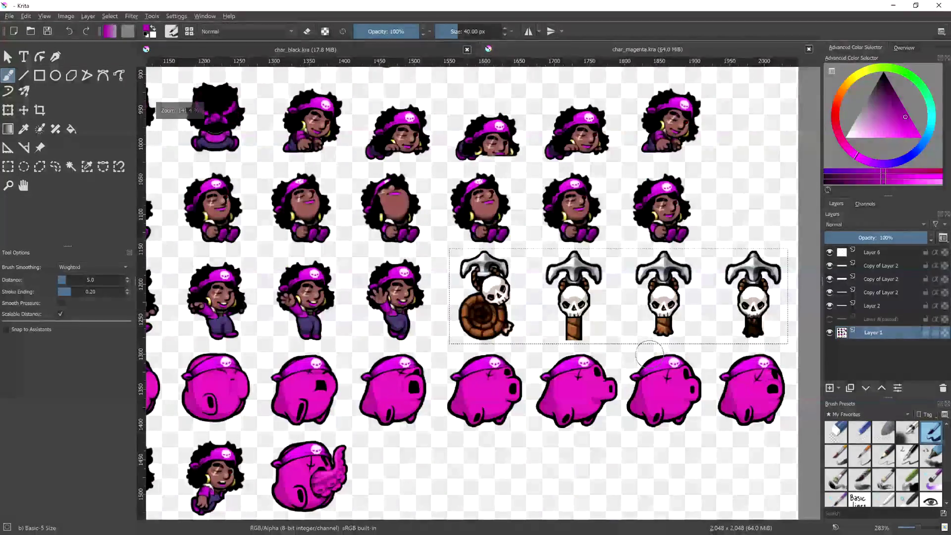
left_click_drag(640, 333, 605, 323)
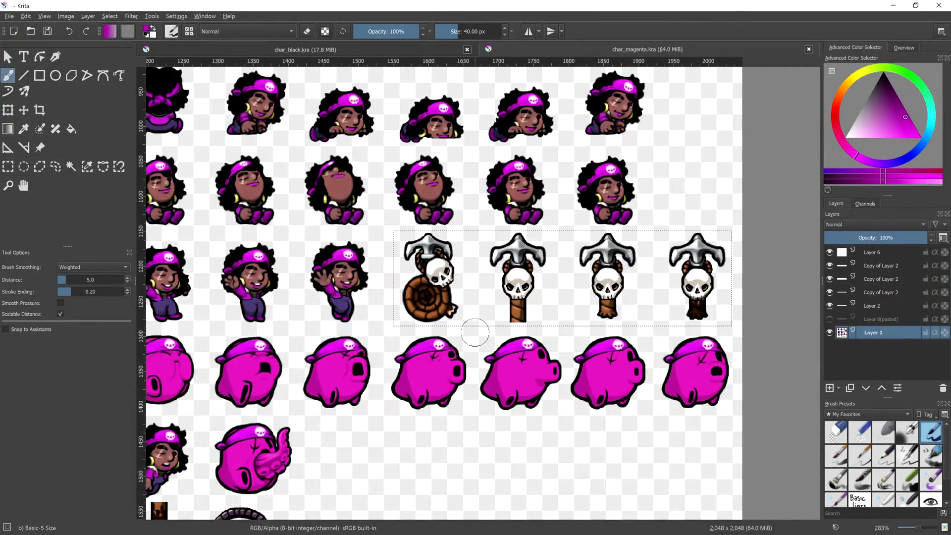
scroll(370, 287, "down", 3)
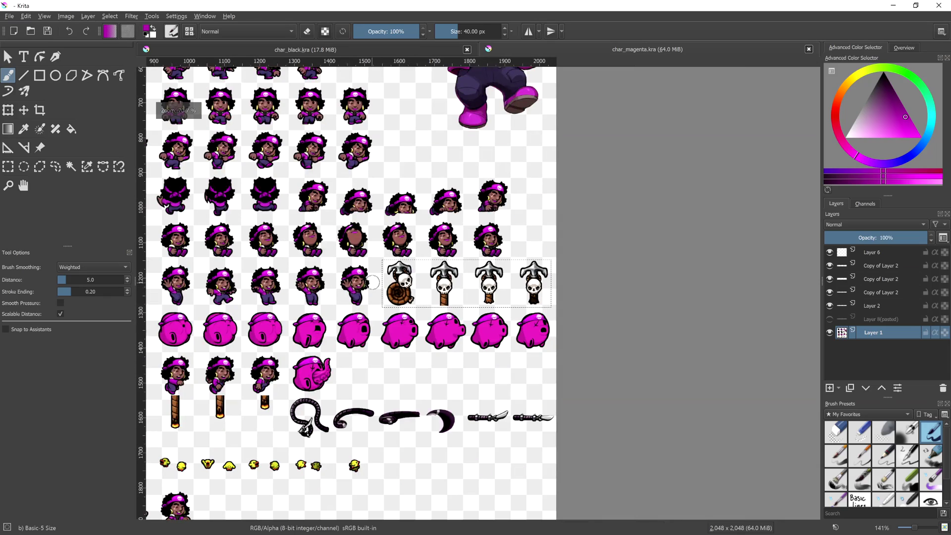
scroll(479, 311, "down", 1)
scroll(480, 310, "down", 3)
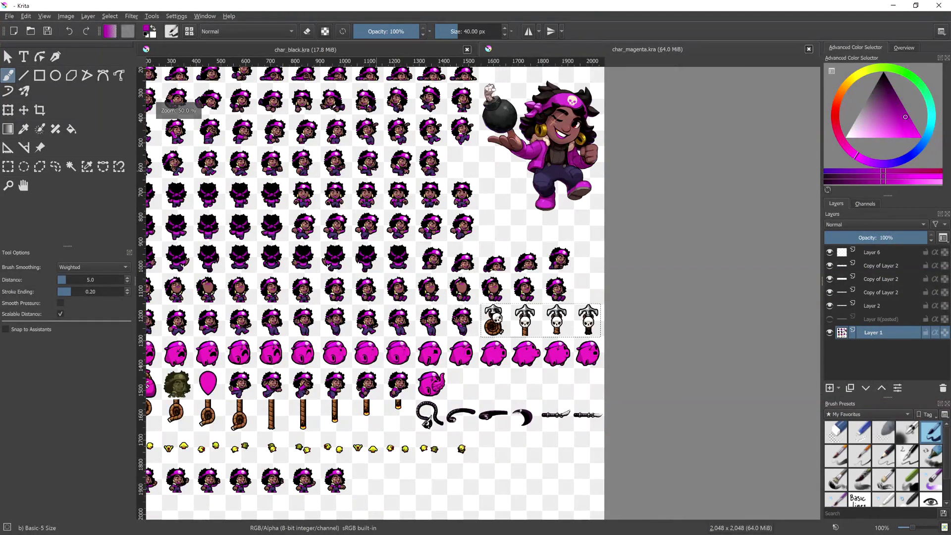
left_click(355, 49)
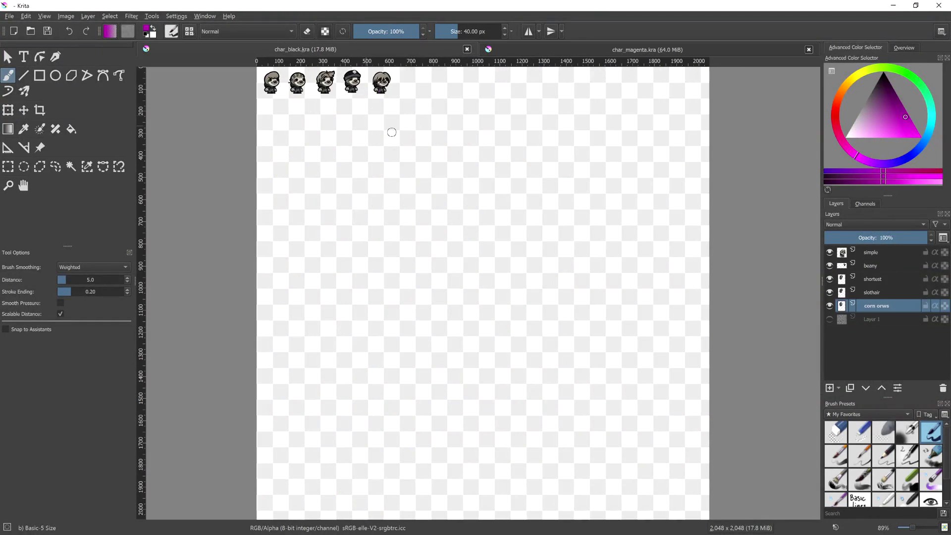
left_click(939, 6)
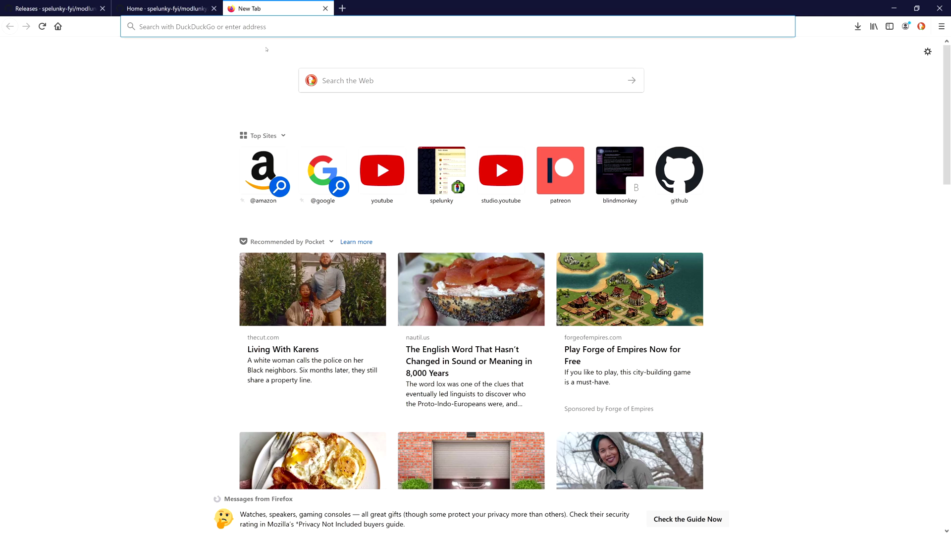
type("https://spelunky.fyi/")
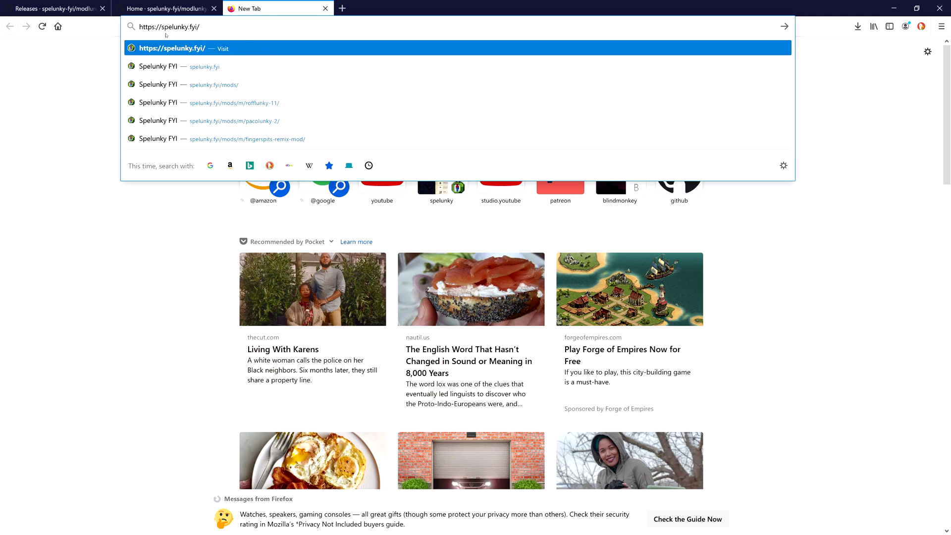
key("Return")
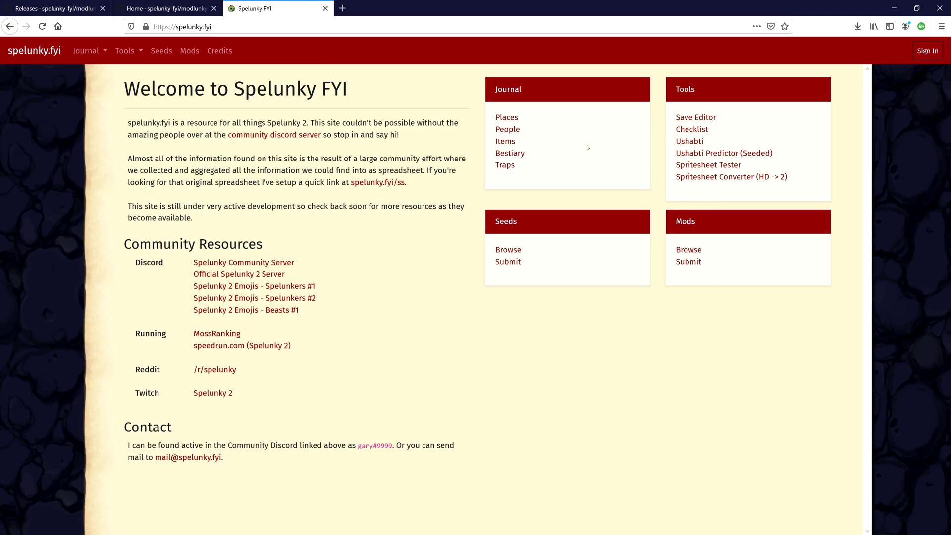
left_click(696, 252)
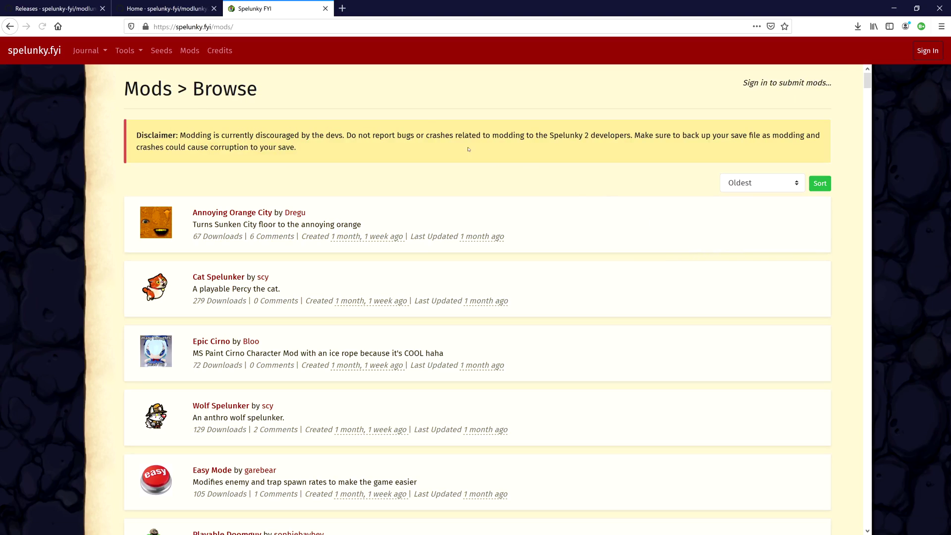
Look through the list of community mods, their descriptions and download counts on the Spelunky FYI browse page
scroll(358, 272, "down", 6)
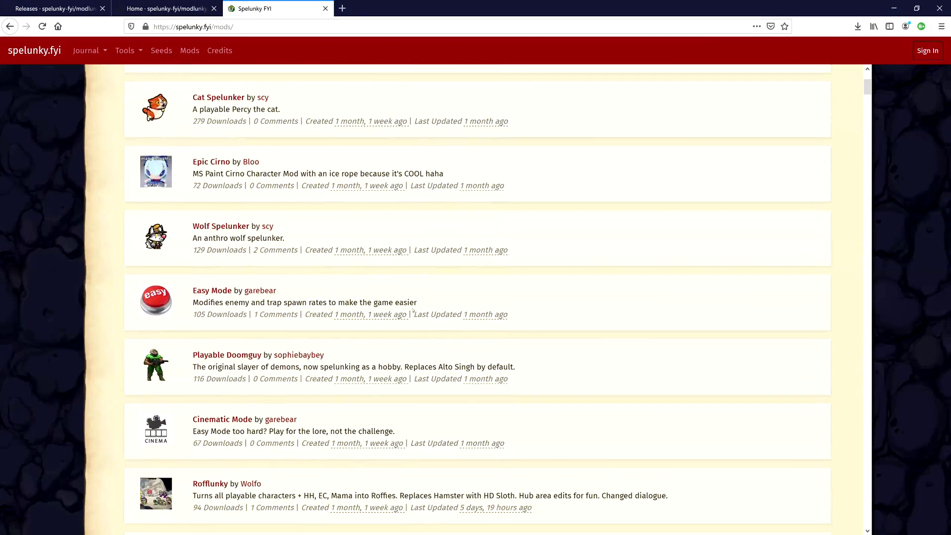
scroll(412, 310, "down", 5)
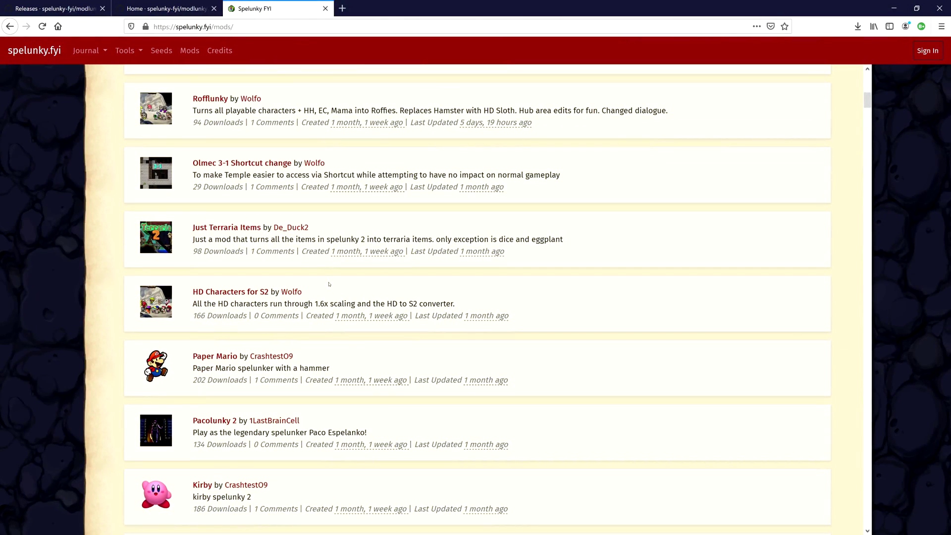
scroll(279, 336, "down", 2)
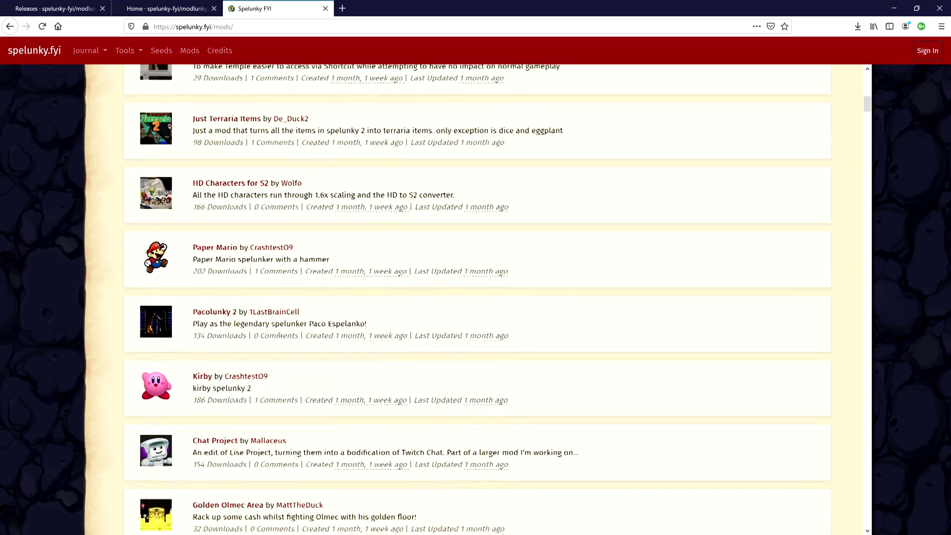
scroll(279, 336, "down", 1)
scroll(307, 337, "up", 4)
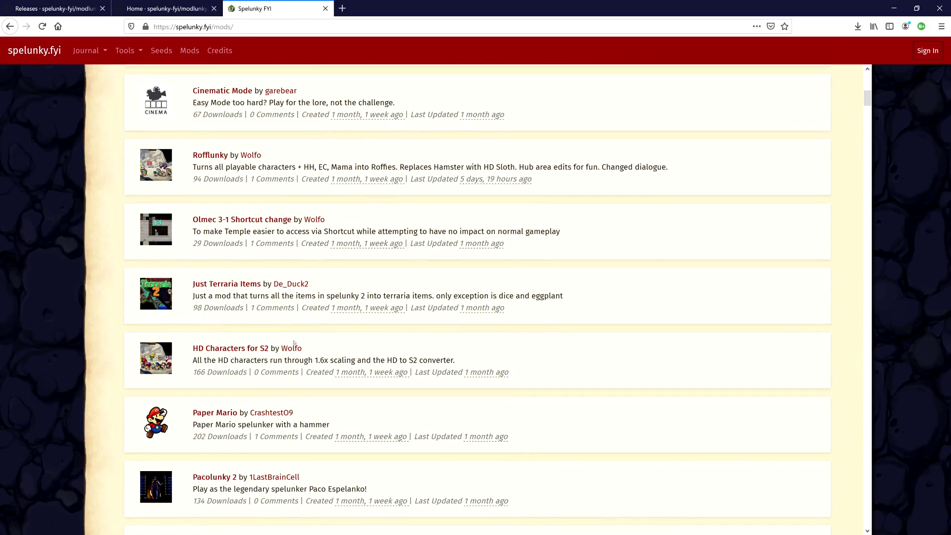
scroll(362, 357, "up", 3)
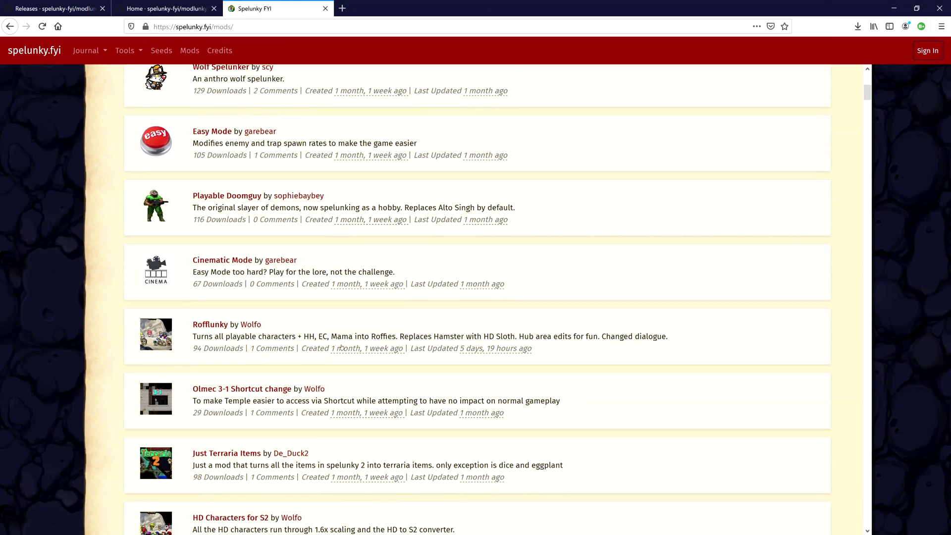
Open the Rofflunky mod's page, read its details and changelog, and download Rofflunky1.1e.zip
left_click(210, 324)
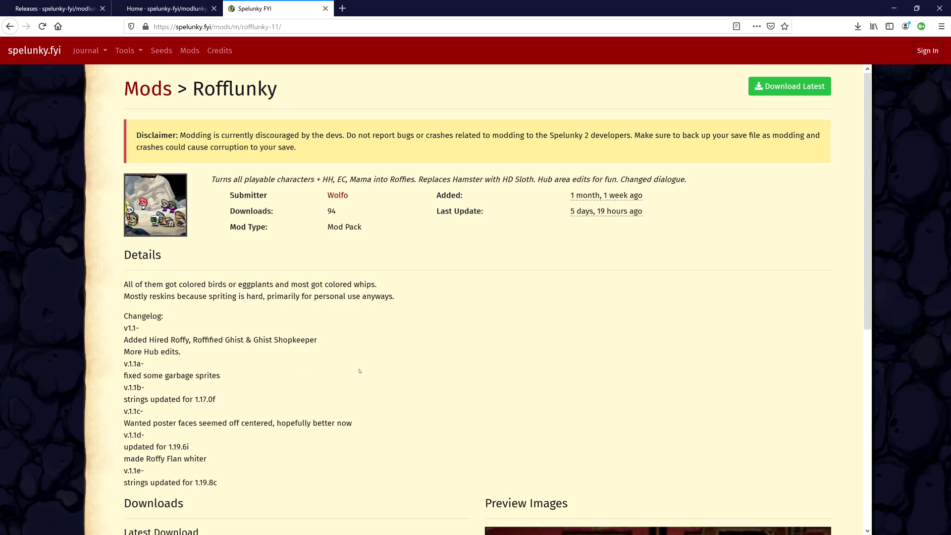
scroll(376, 362, "down", 3)
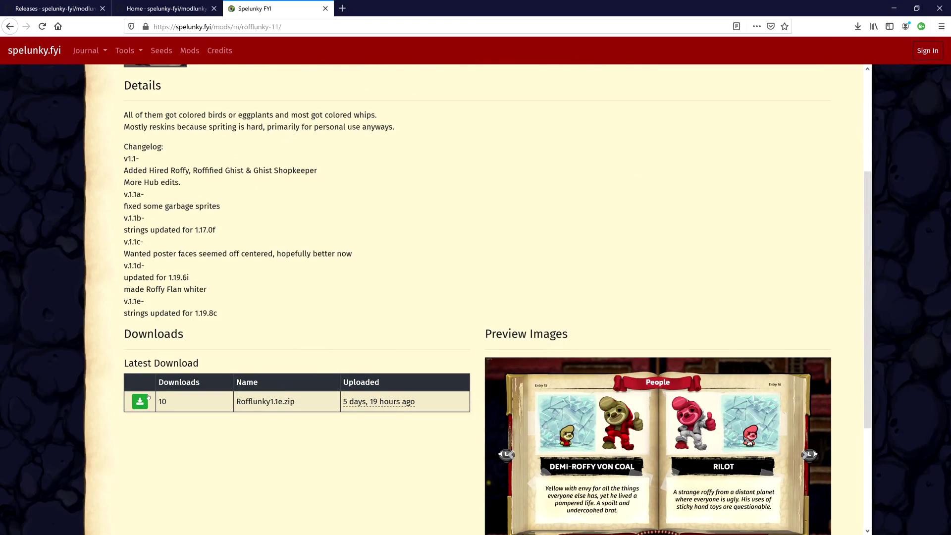
scroll(148, 398, "up", 3)
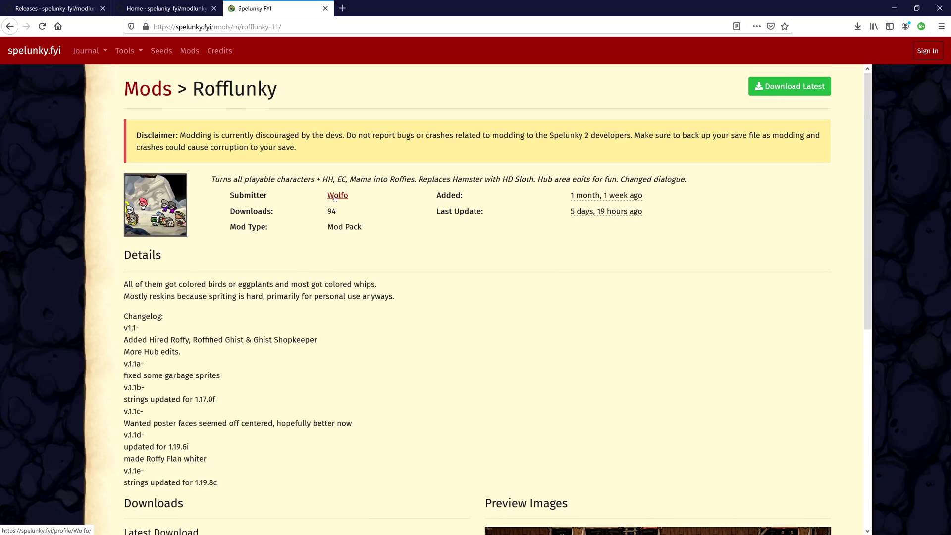
scroll(272, 311, "down", 1)
scroll(272, 311, "down", 1)
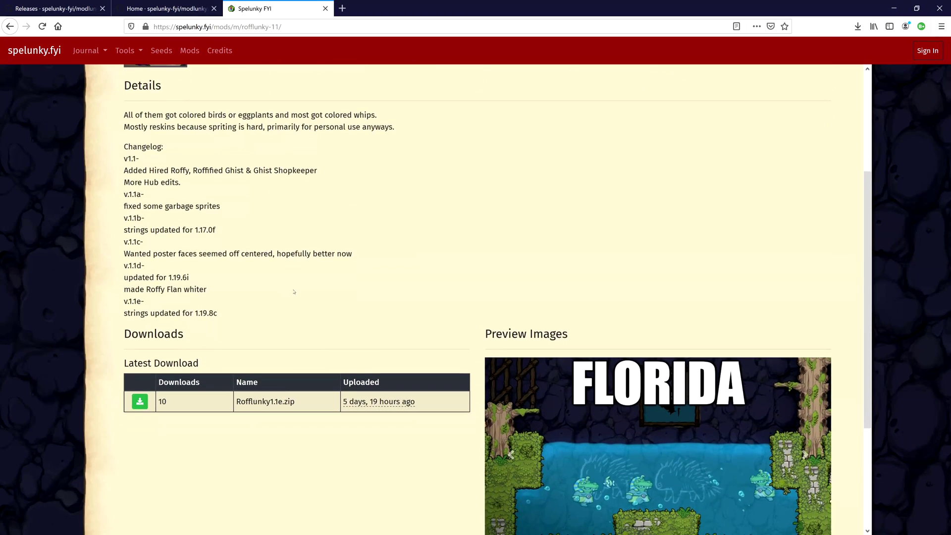
scroll(272, 312, "up", 2)
scroll(272, 312, "down", 1)
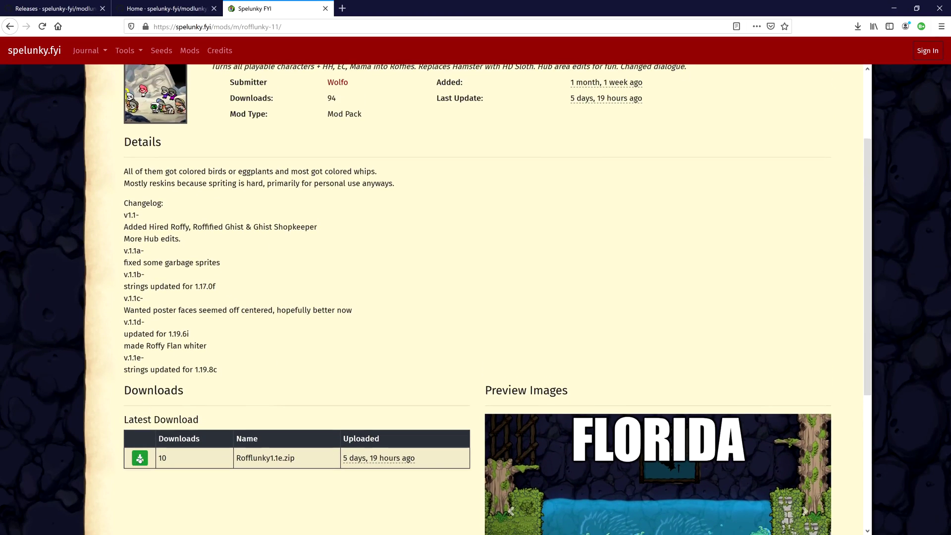
left_click(140, 458)
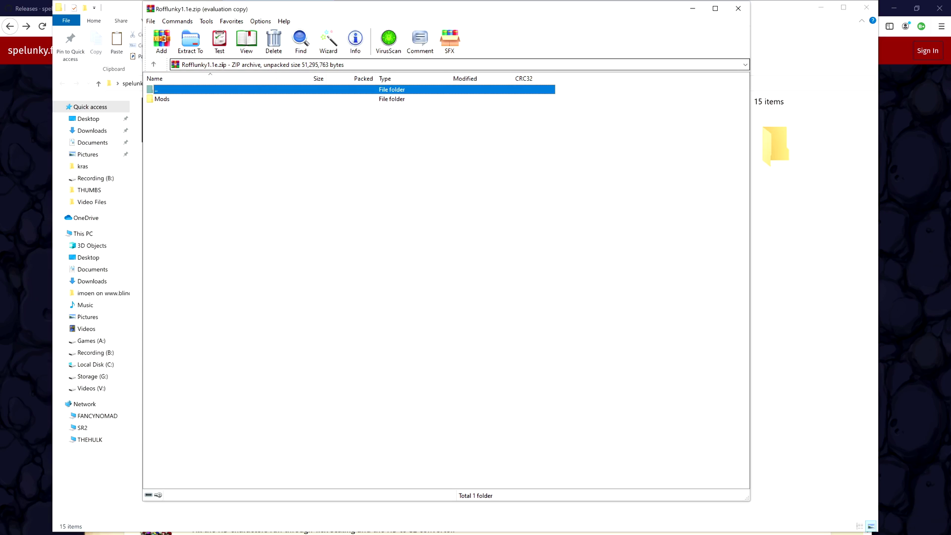
Open the Mods\Overrides folder inside Rofflunky1.1e.zip and select the Rofflunky folder for copying
left_click(163, 101)
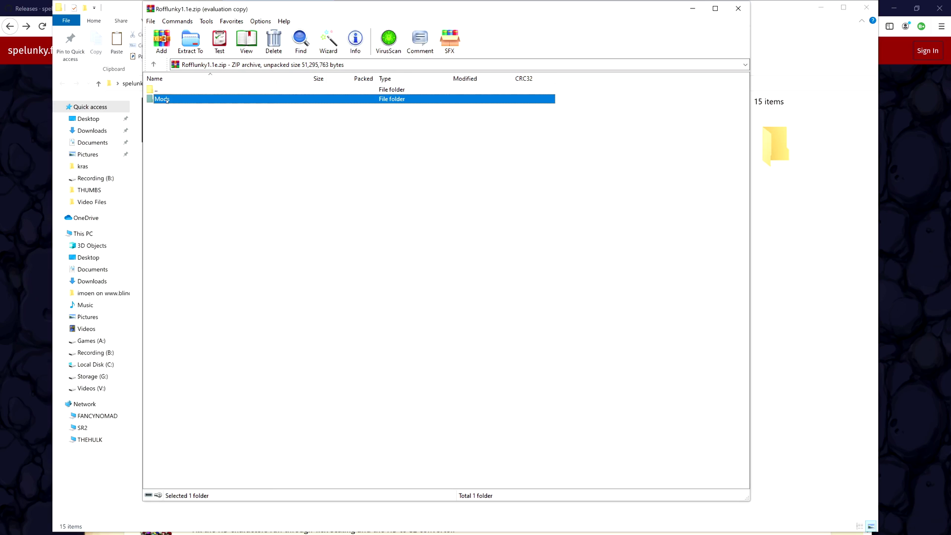
double_click(172, 100)
double_click(168, 101)
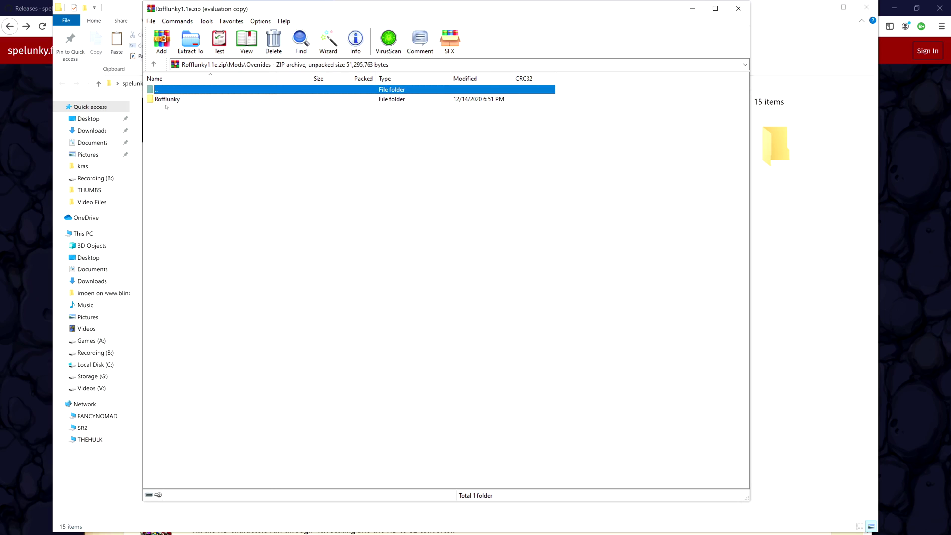
left_click(171, 100)
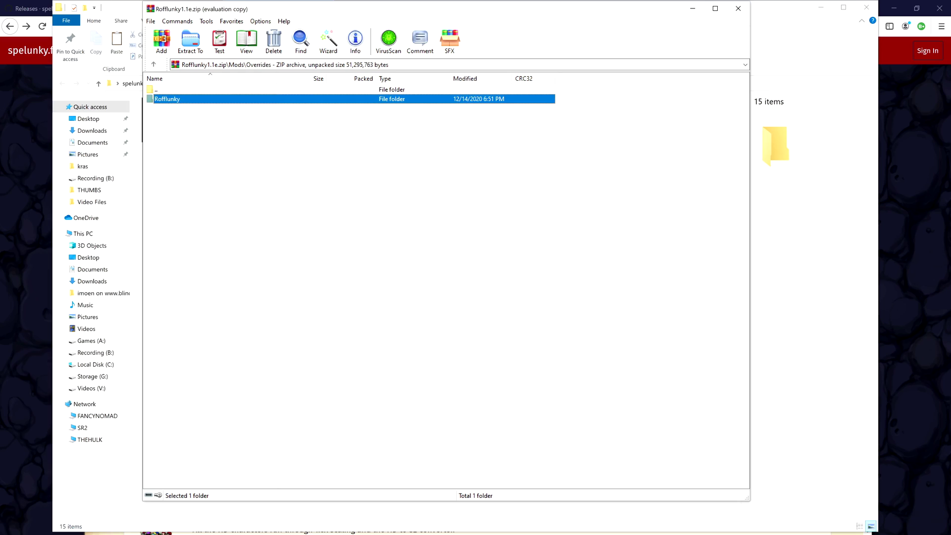
Switch to File Explorer and go to the Mods\Packs folder of the Spelunky 2 installation
key("alt+Tab")
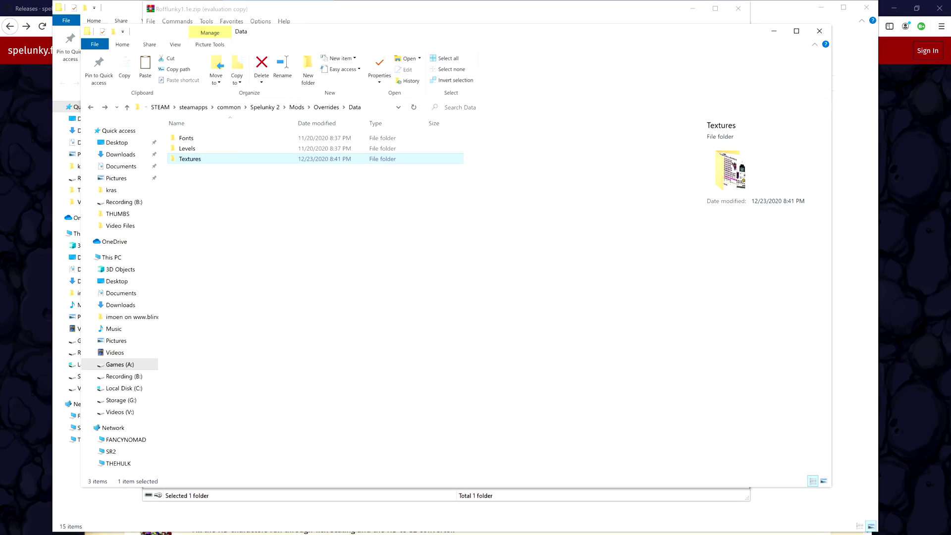
left_click(264, 108)
double_click(187, 137)
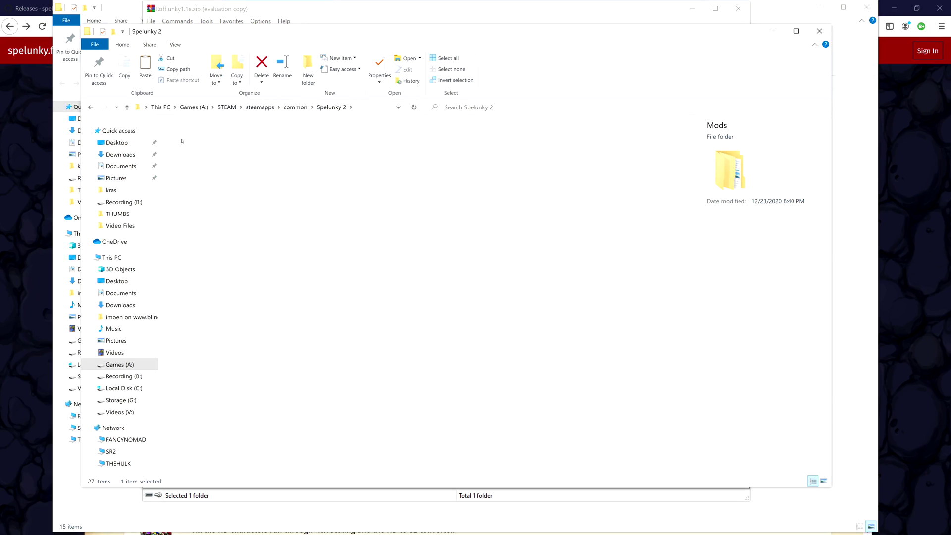
double_click(197, 171)
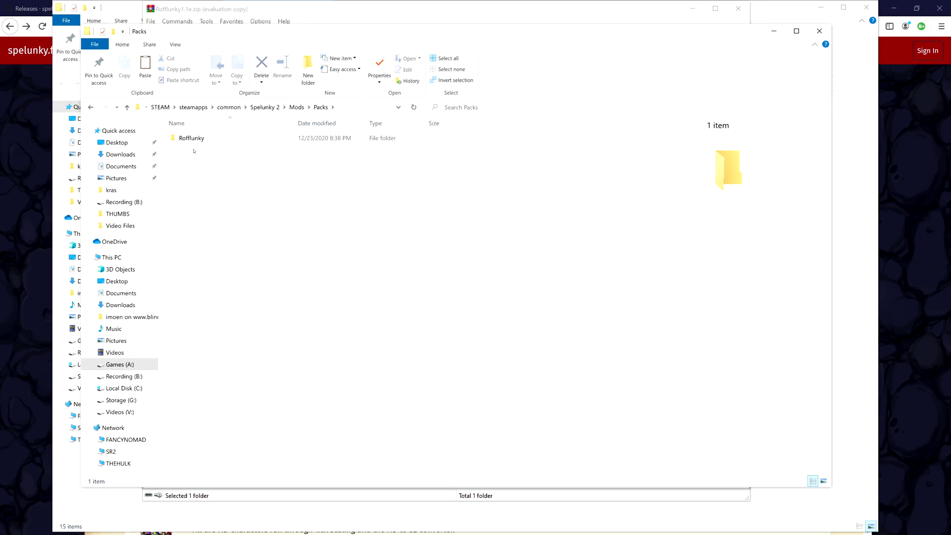
Replace the existing Rofflunky folder in Packs with the one from the archive and look inside it
key("Down")
key("Delete")
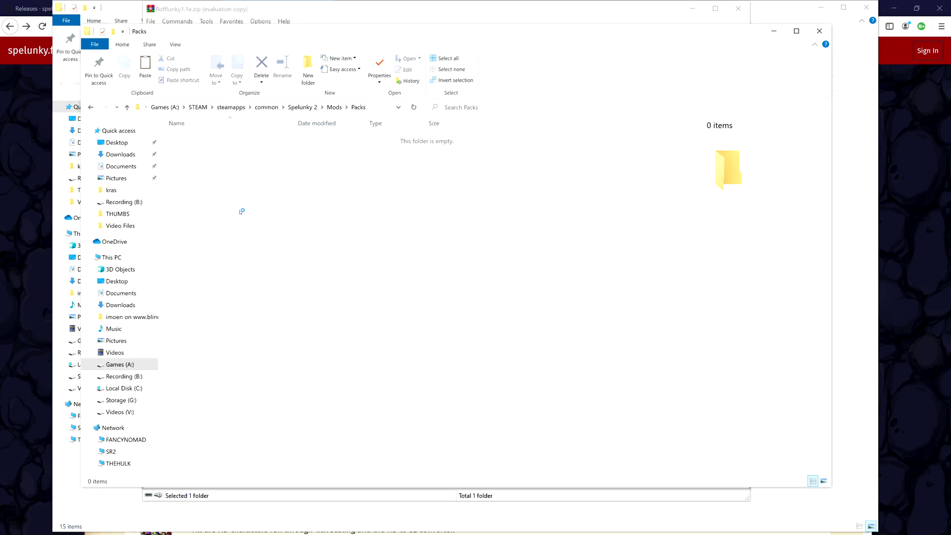
key("ctrl+z")
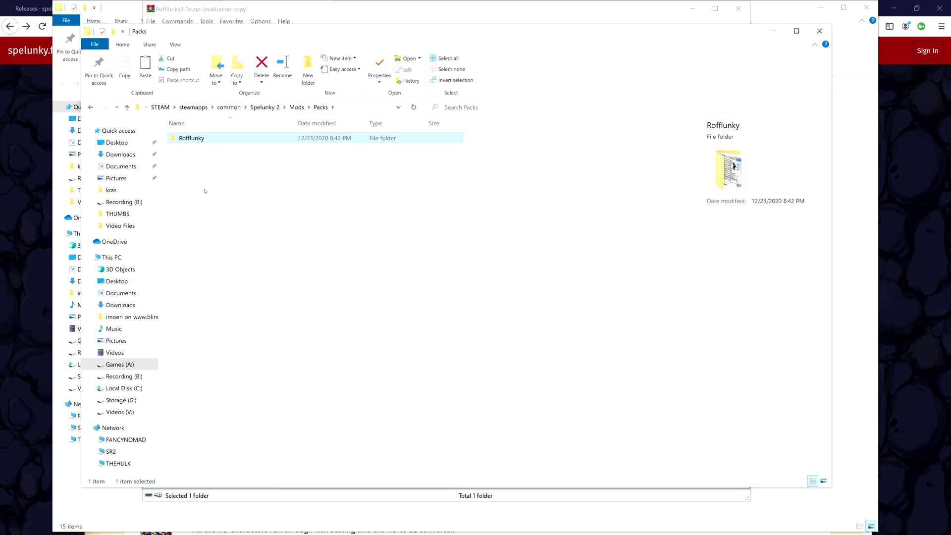
left_click(207, 191)
double_click(243, 138)
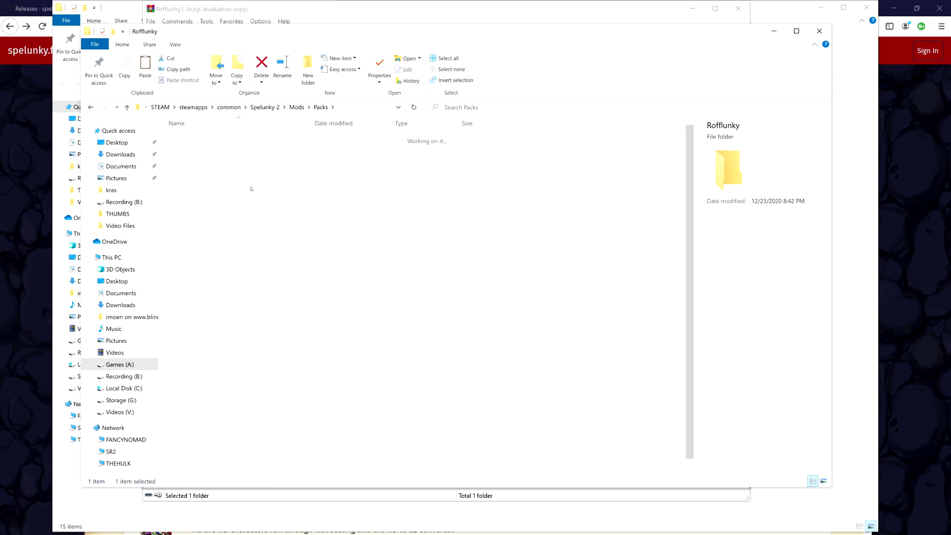
key("alt+Left")
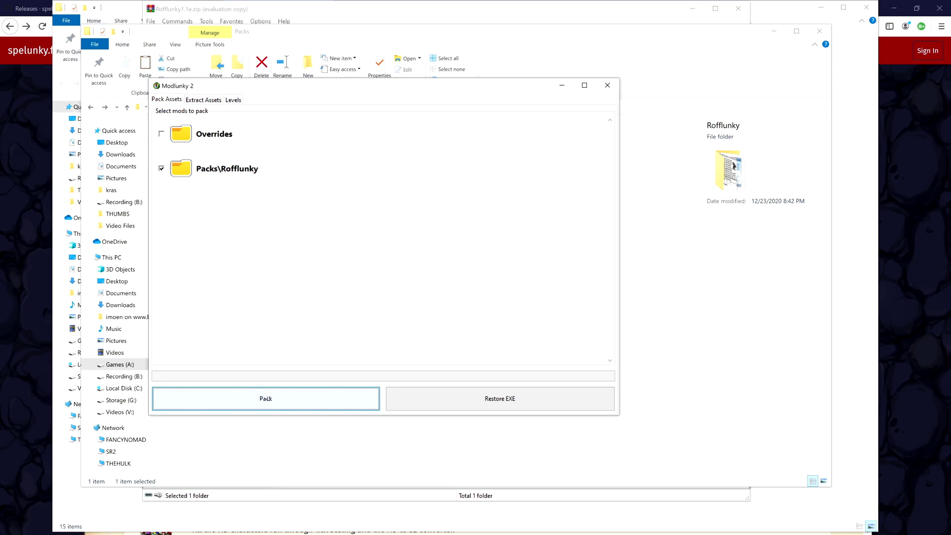
Switch to Modlunky 2 and pack only the Packs\Rofflunky mod, leaving Overrides out
left_click(266, 399)
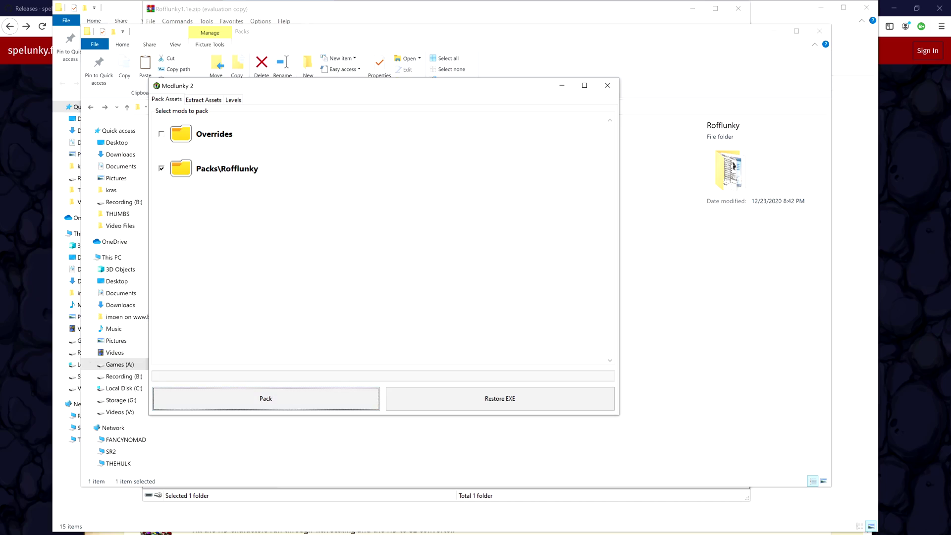